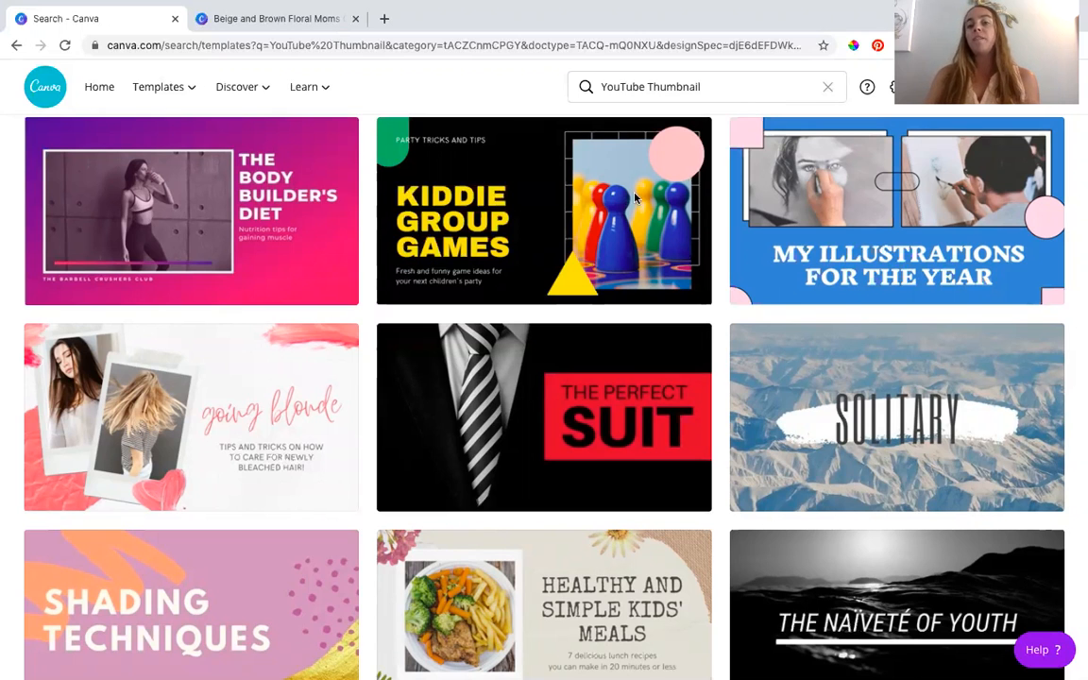
- Browse the YouTube Thumbnail template results to compare the available layouts and styles
{"action": "scroll", "coordinate": [368, 246], "scroll_direction": "up", "scroll_amount": 6}
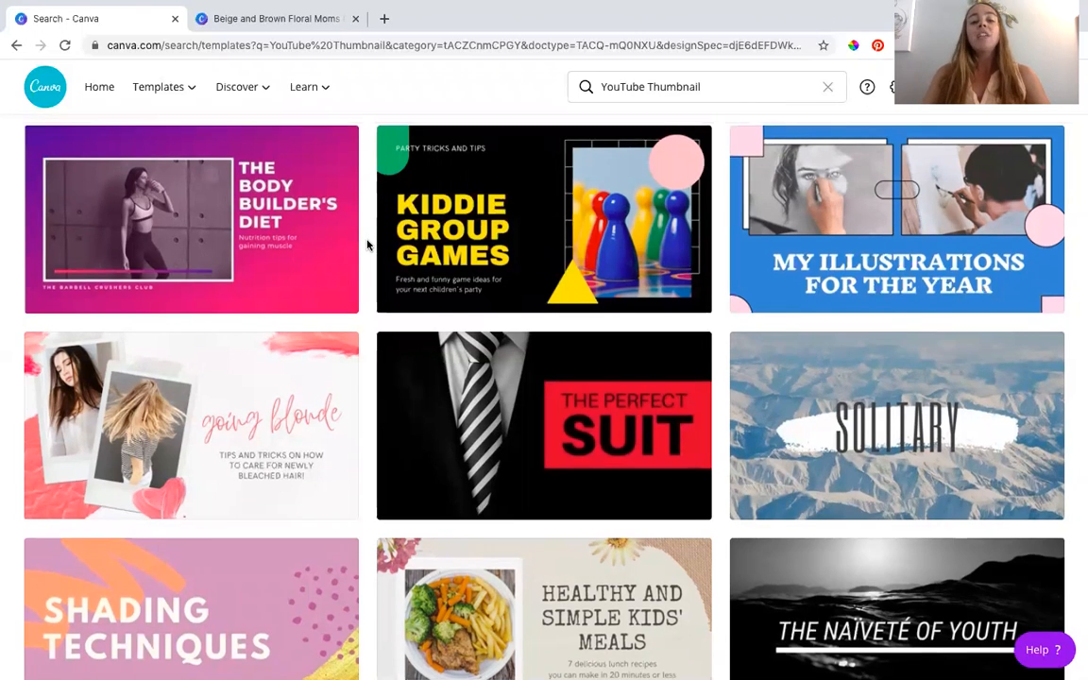
{"action": "scroll", "coordinate": [368, 245], "scroll_direction": "up", "scroll_amount": 10}
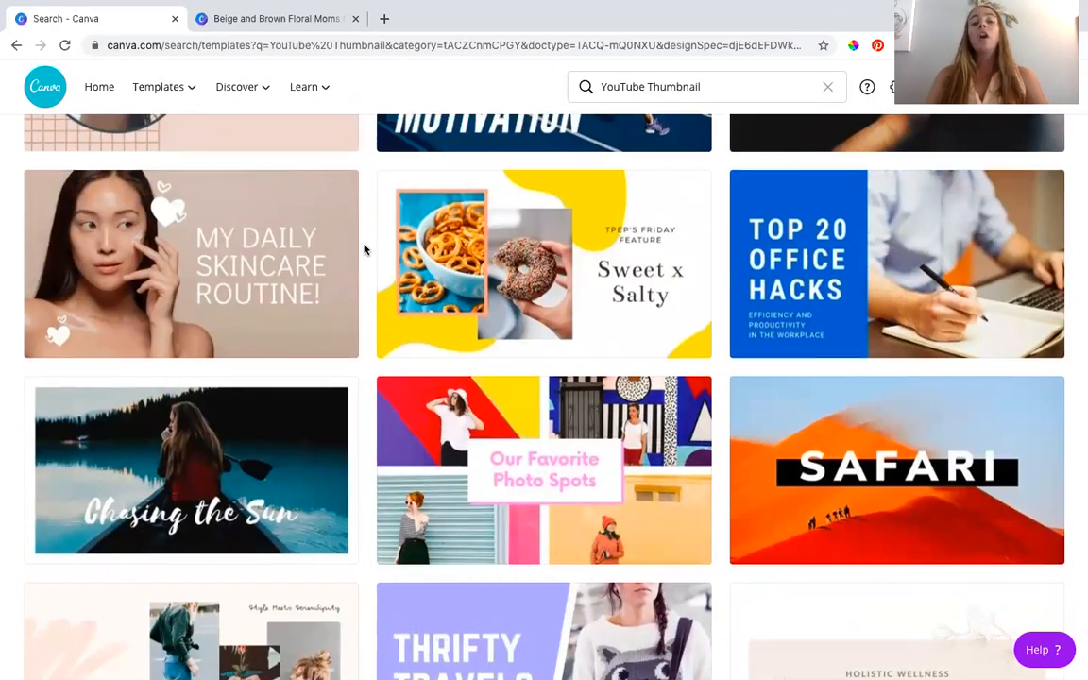
{"action": "scroll", "coordinate": [366, 247], "scroll_direction": "up", "scroll_amount": 2}
{"action": "scroll", "coordinate": [366, 248], "scroll_direction": "up", "scroll_amount": 5}
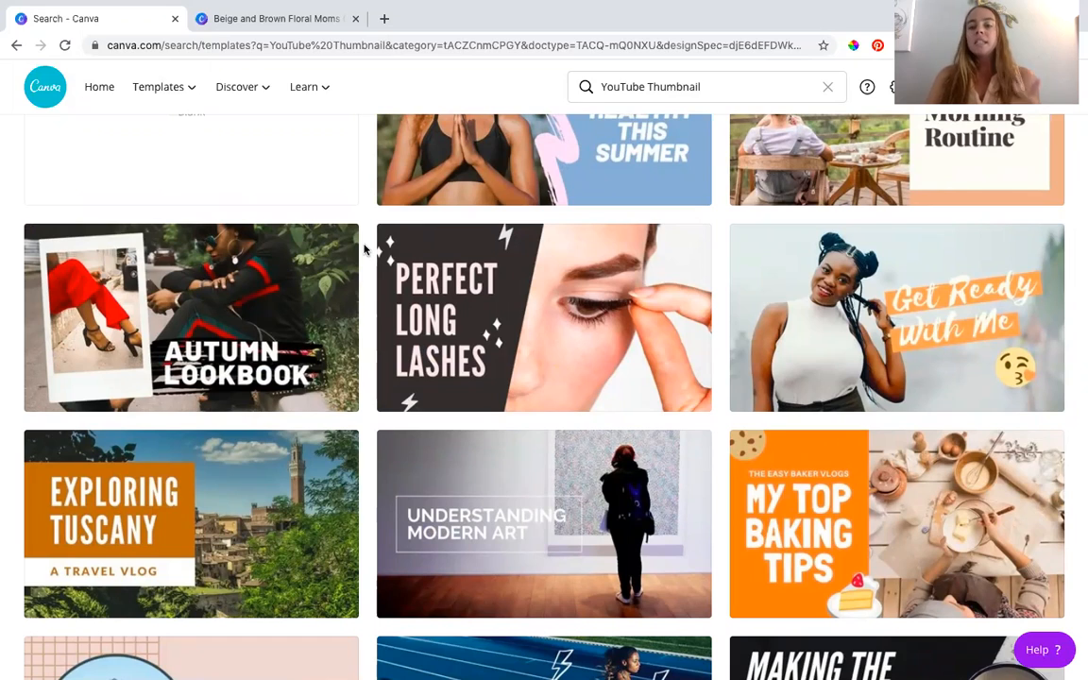
{"action": "scroll", "coordinate": [365, 248], "scroll_direction": "down", "scroll_amount": 5}
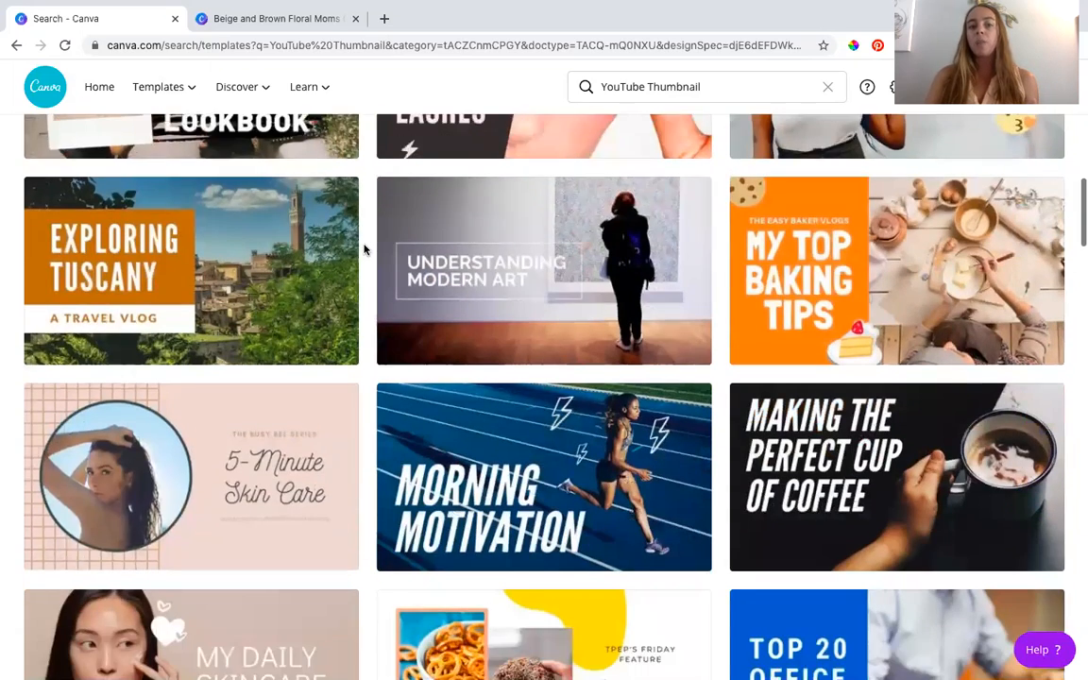
{"action": "scroll", "coordinate": [365, 248], "scroll_direction": "down", "scroll_amount": 1}
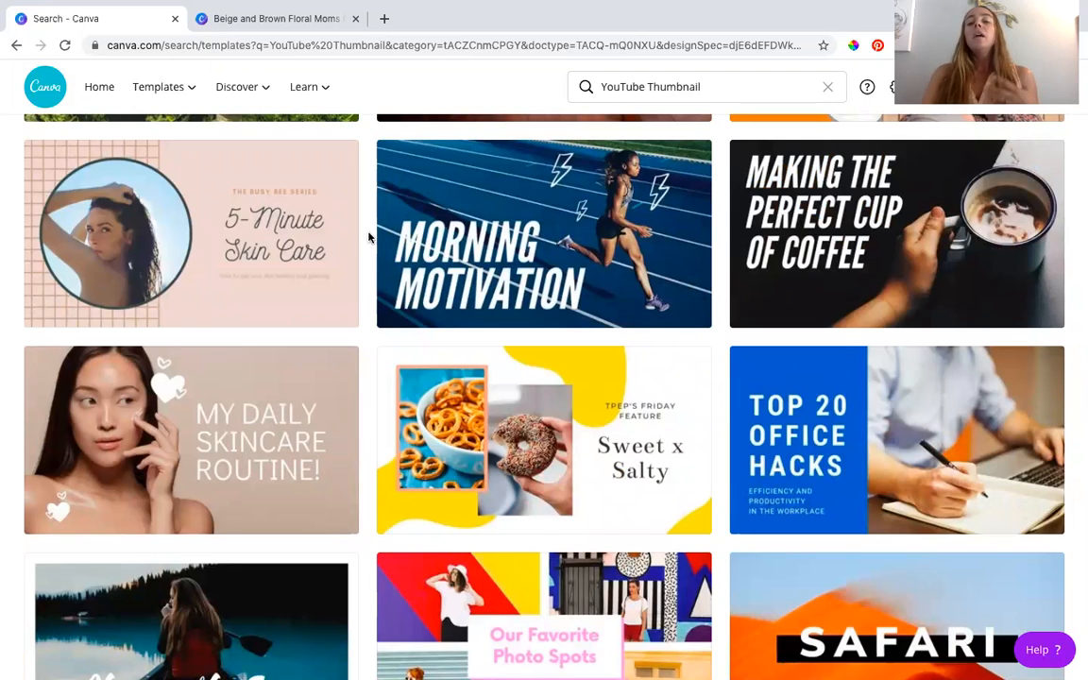
{"action": "scroll", "coordinate": [367, 244], "scroll_direction": "down", "scroll_amount": 3}
{"action": "scroll", "coordinate": [369, 238], "scroll_direction": "down", "scroll_amount": 6}
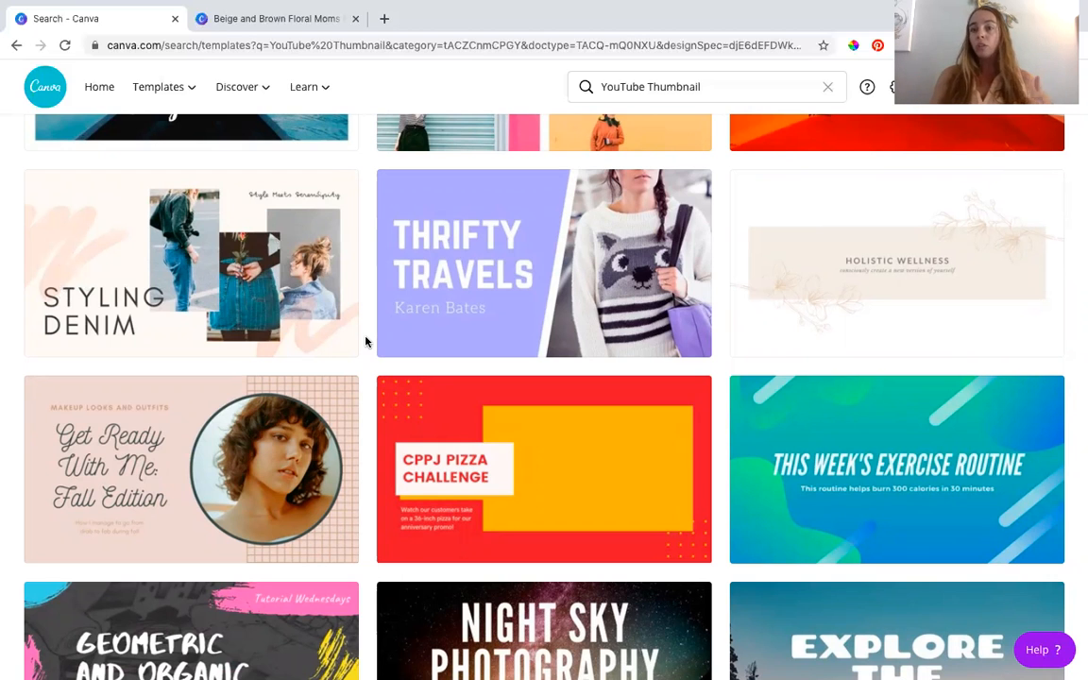
{"action": "scroll", "coordinate": [367, 342], "scroll_direction": "down", "scroll_amount": 5}
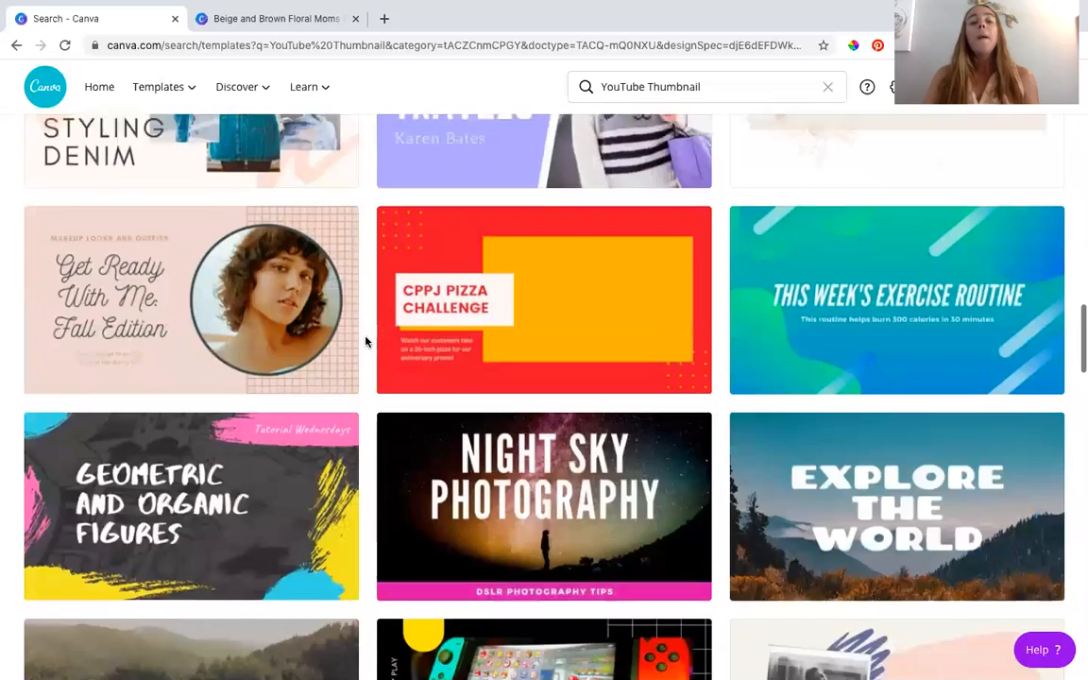
{"action": "scroll", "coordinate": [367, 342], "scroll_direction": "down", "scroll_amount": 5}
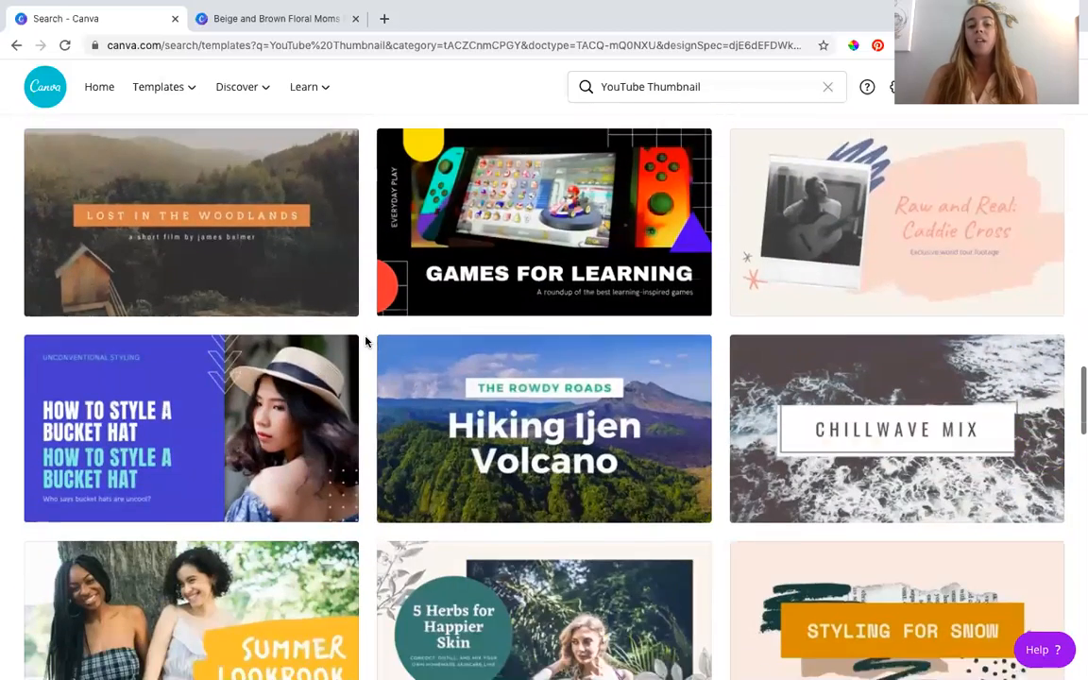
- Switch to the open thumbnail design and review the layouts of its three pages
{"action": "left_click", "coordinate": [267, 20]}
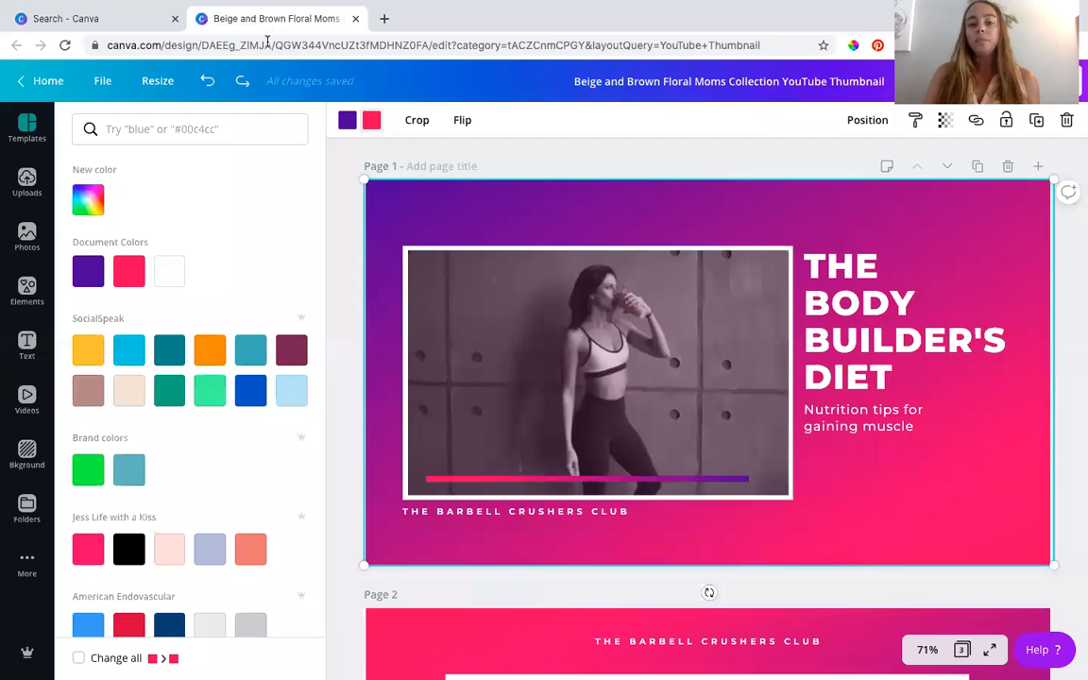
{"action": "left_click", "coordinate": [341, 305]}
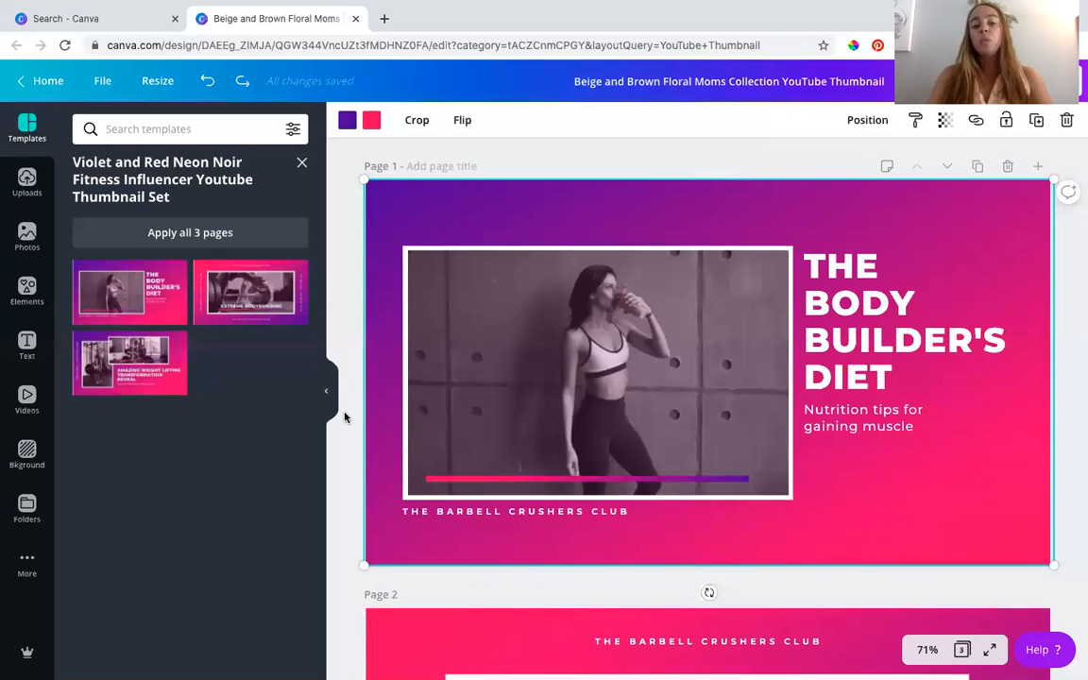
{"action": "scroll", "coordinate": [345, 416], "scroll_direction": "down", "scroll_amount": 5}
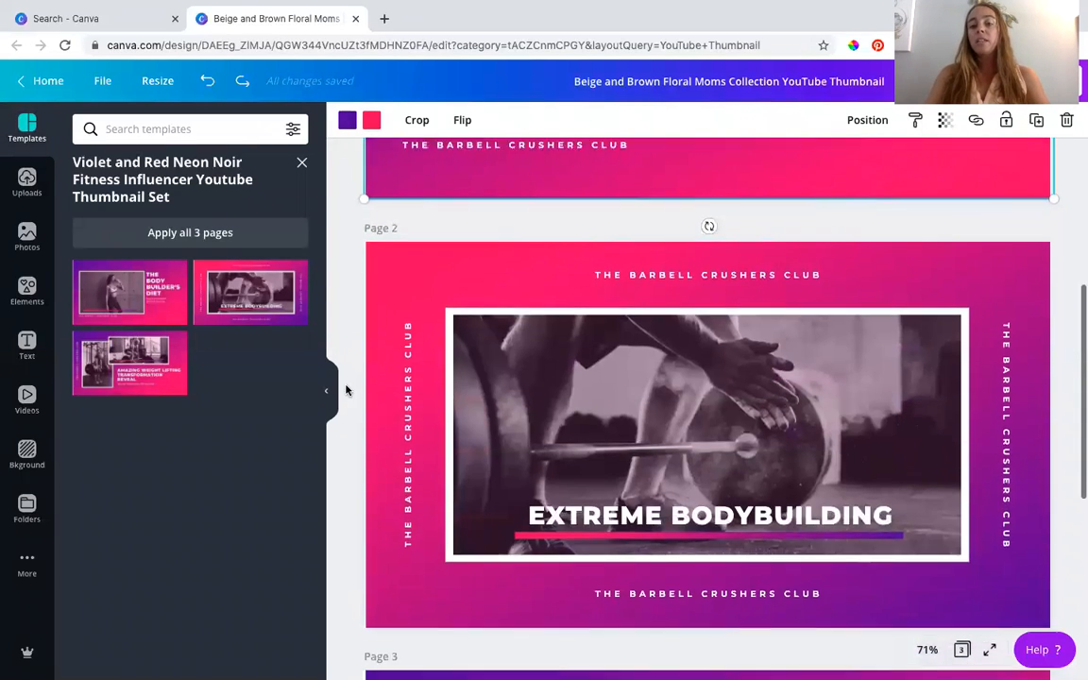
{"action": "scroll", "coordinate": [346, 390], "scroll_direction": "down", "scroll_amount": 3}
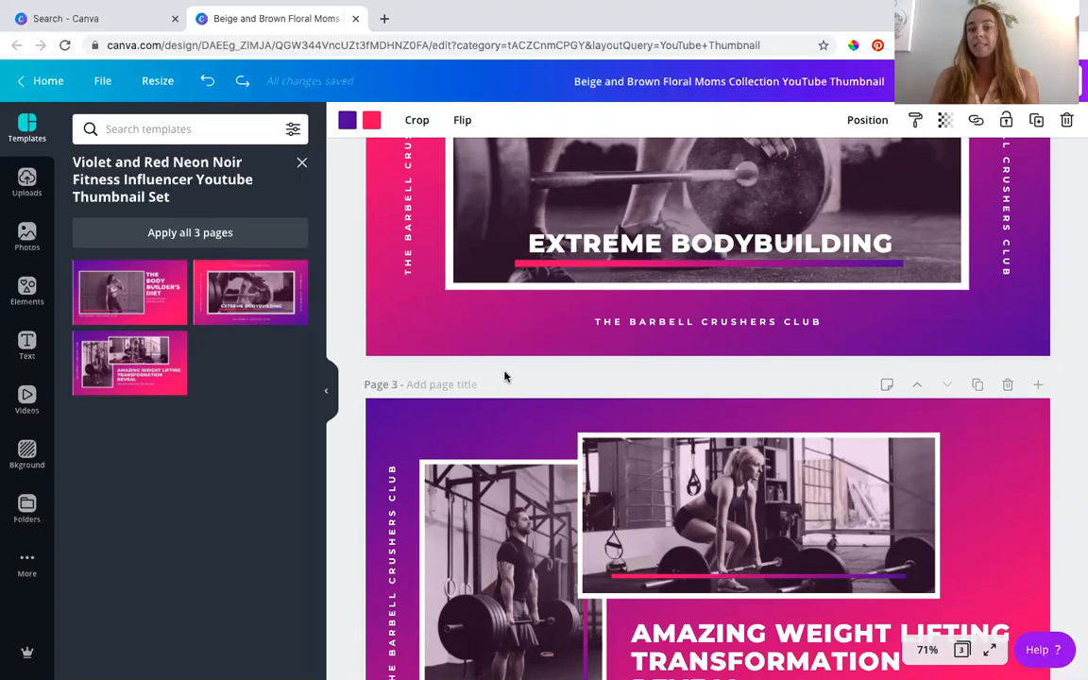
{"action": "scroll", "coordinate": [504, 376], "scroll_direction": "up", "scroll_amount": 10}
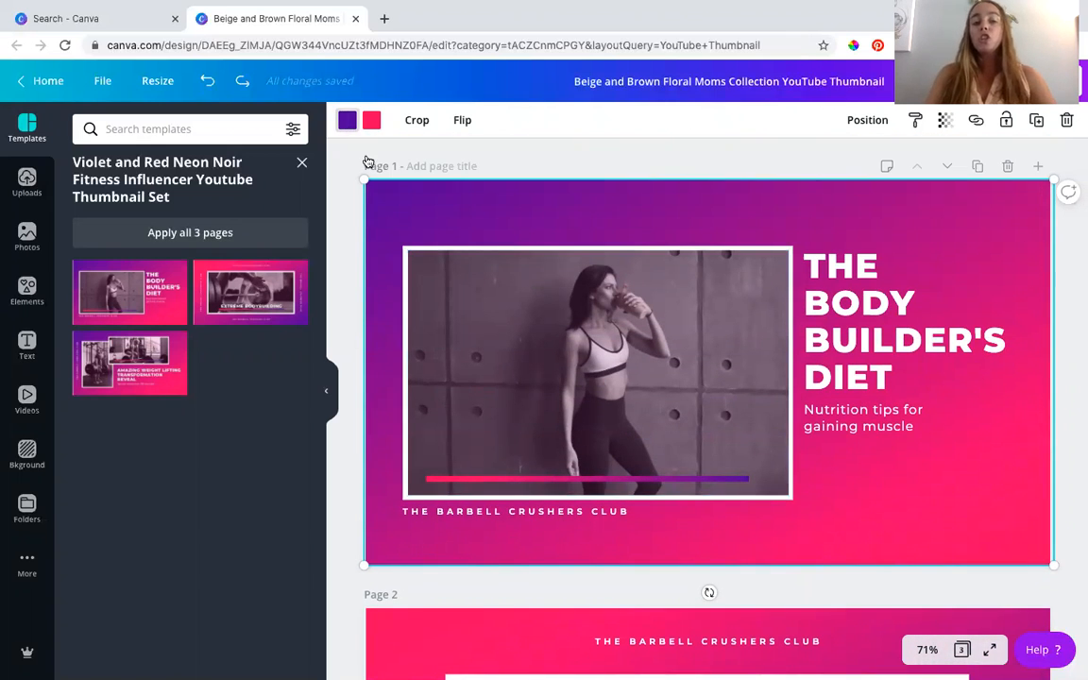
- Recolour the page 1 background gradient with dark teal replacing the purple and maroon replacing the pink, from the SocialSpeak palette
{"action": "left_click", "coordinate": [536, 170]}
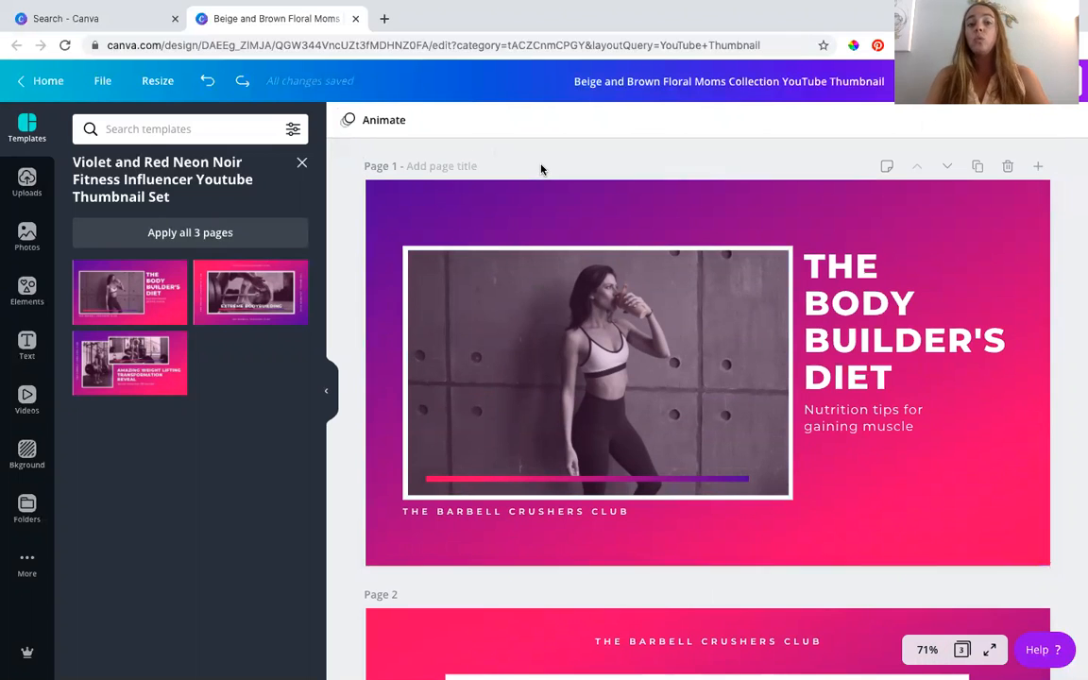
{"action": "left_click", "coordinate": [535, 220]}
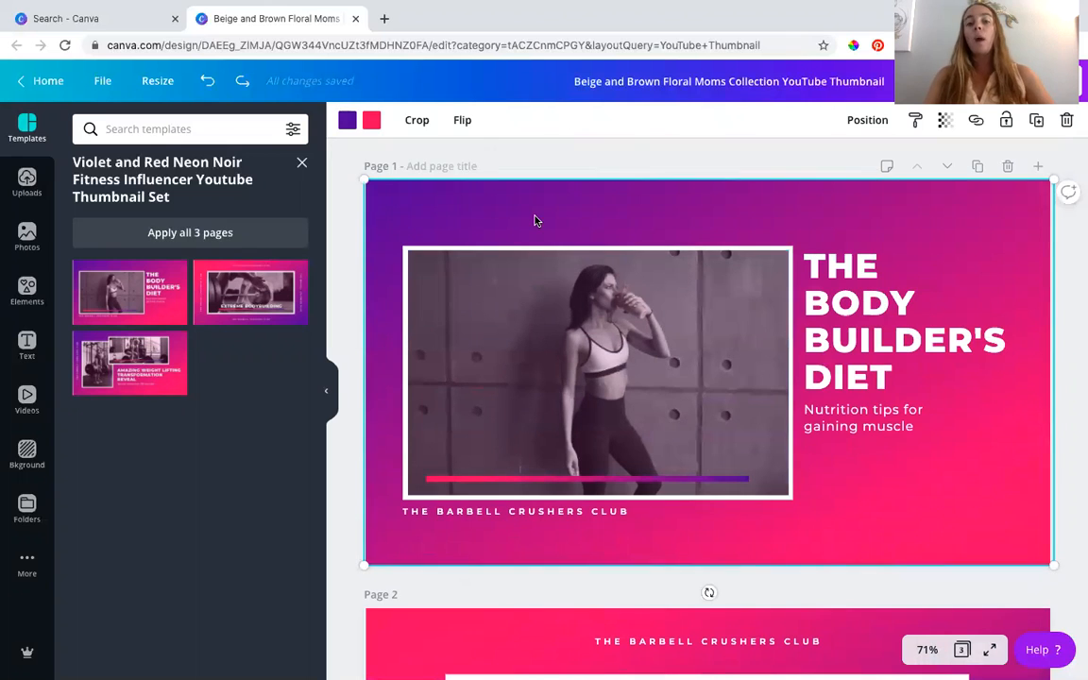
{"action": "left_click", "coordinate": [346, 121]}
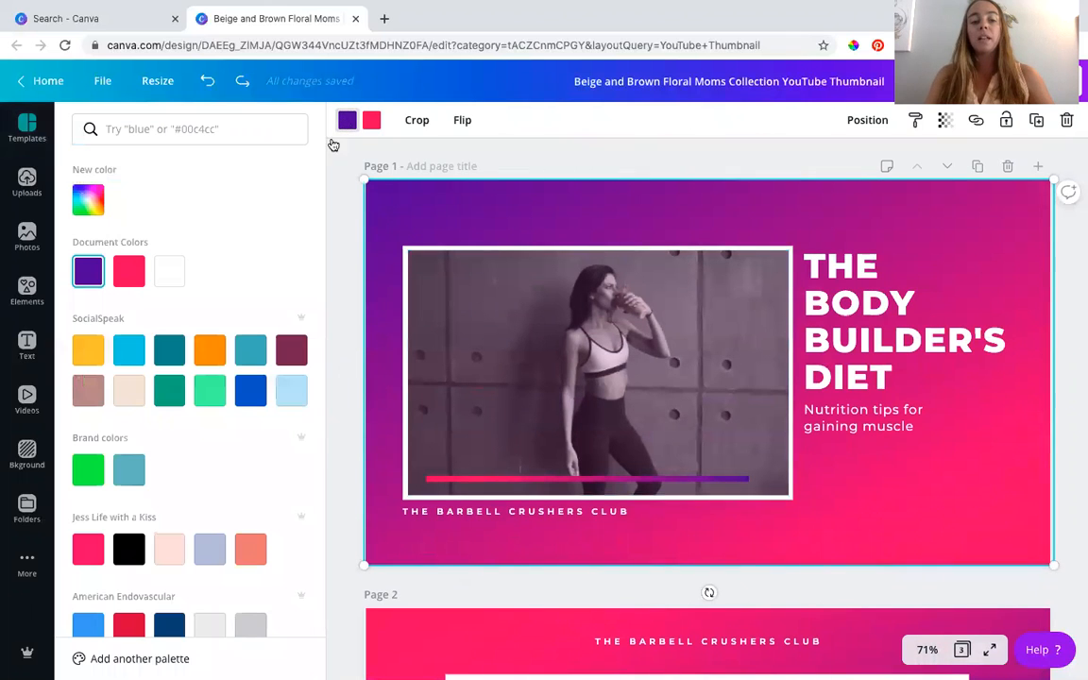
{"action": "left_click", "coordinate": [168, 351]}
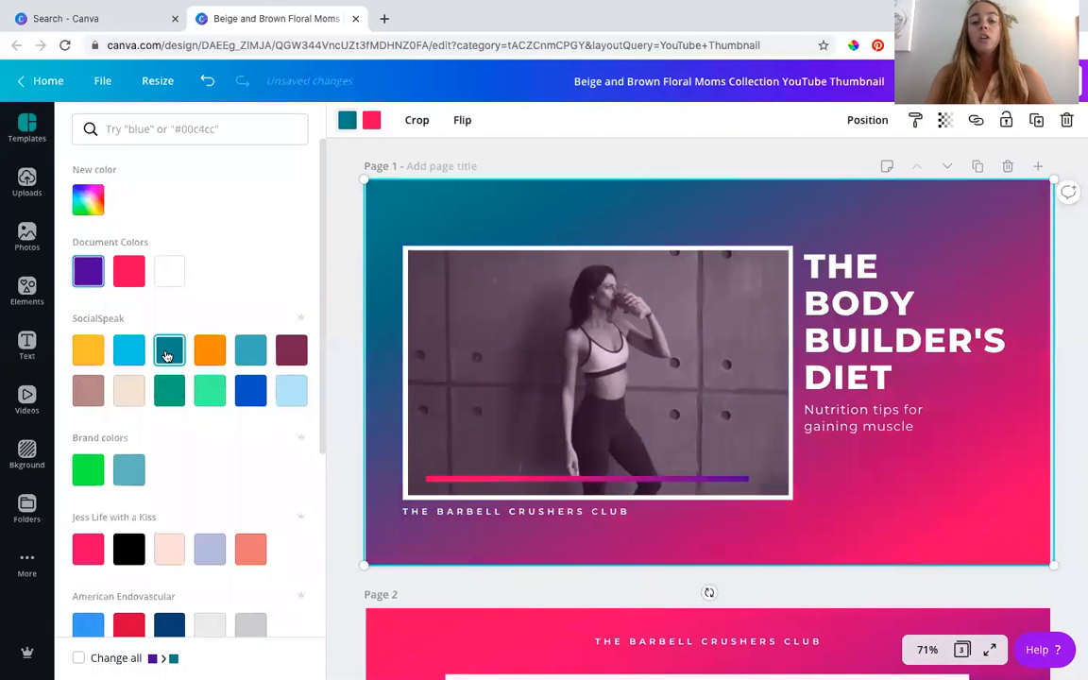
{"action": "left_click", "coordinate": [371, 120]}
{"action": "left_click", "coordinate": [292, 351]}
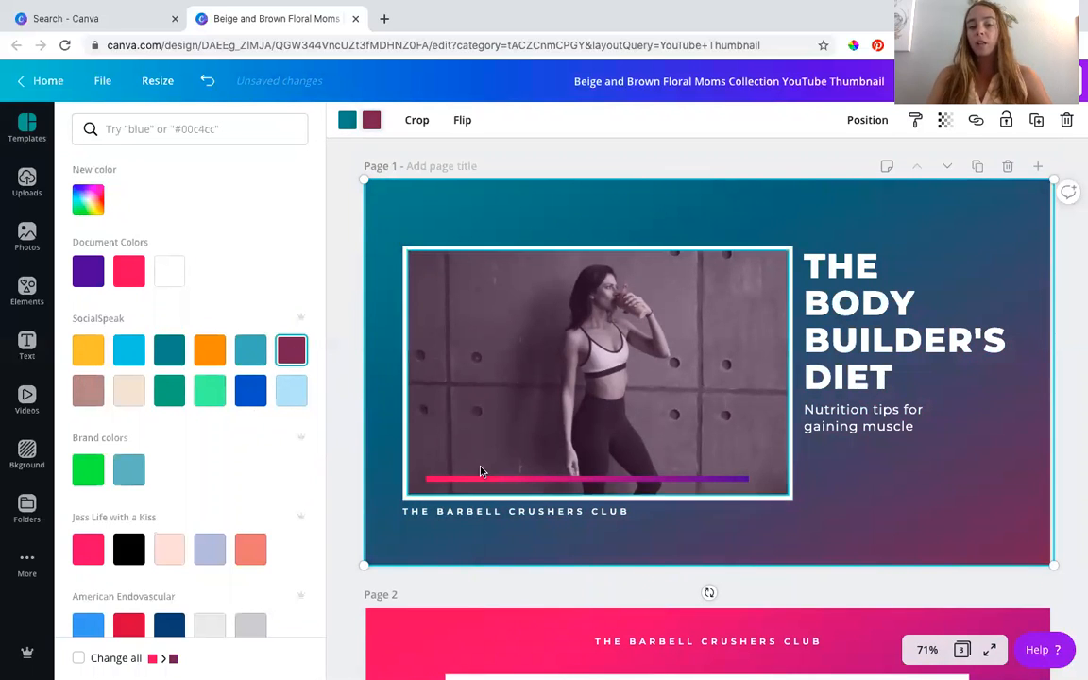
- Recolour the thin gradient bar across the page 1 photo with SocialSpeak maroon as its first colour and dark teal as its second
{"action": "left_click", "coordinate": [511, 481]}
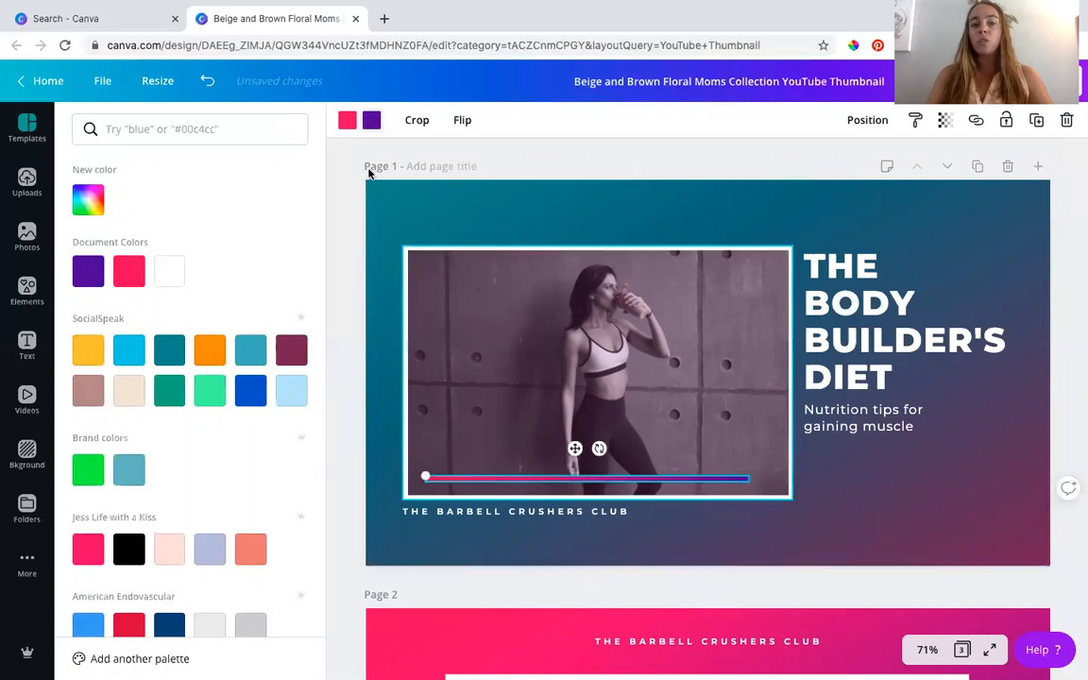
{"action": "left_click", "coordinate": [288, 355]}
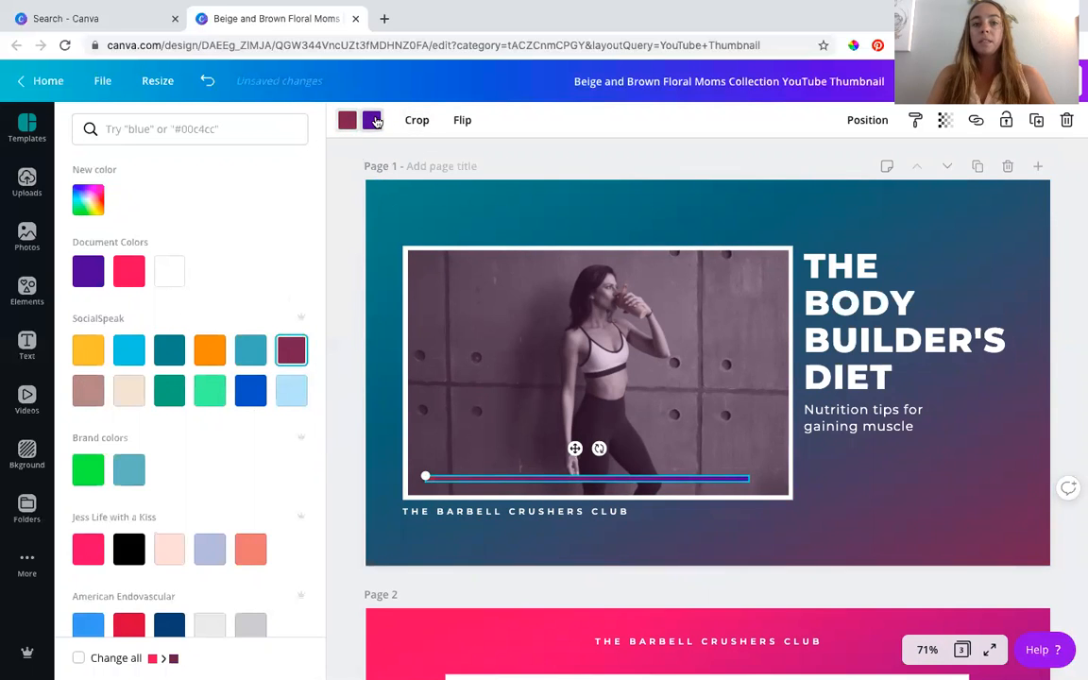
{"action": "left_click", "coordinate": [169, 353]}
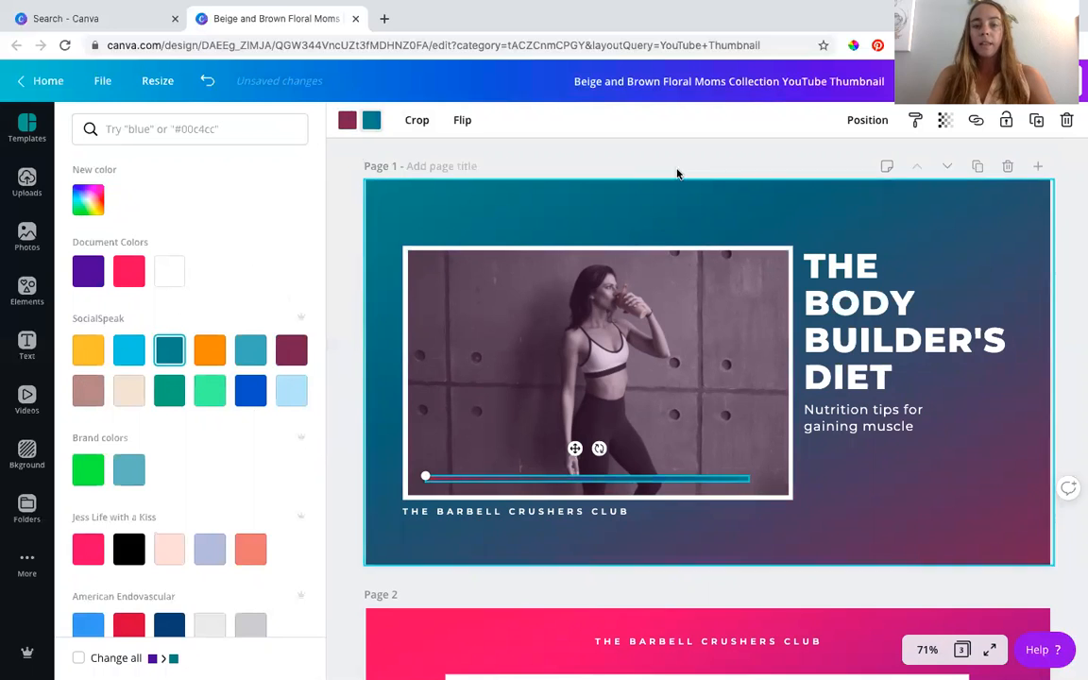
{"action": "left_click", "coordinate": [676, 170]}
{"action": "left_click", "coordinate": [711, 218]}
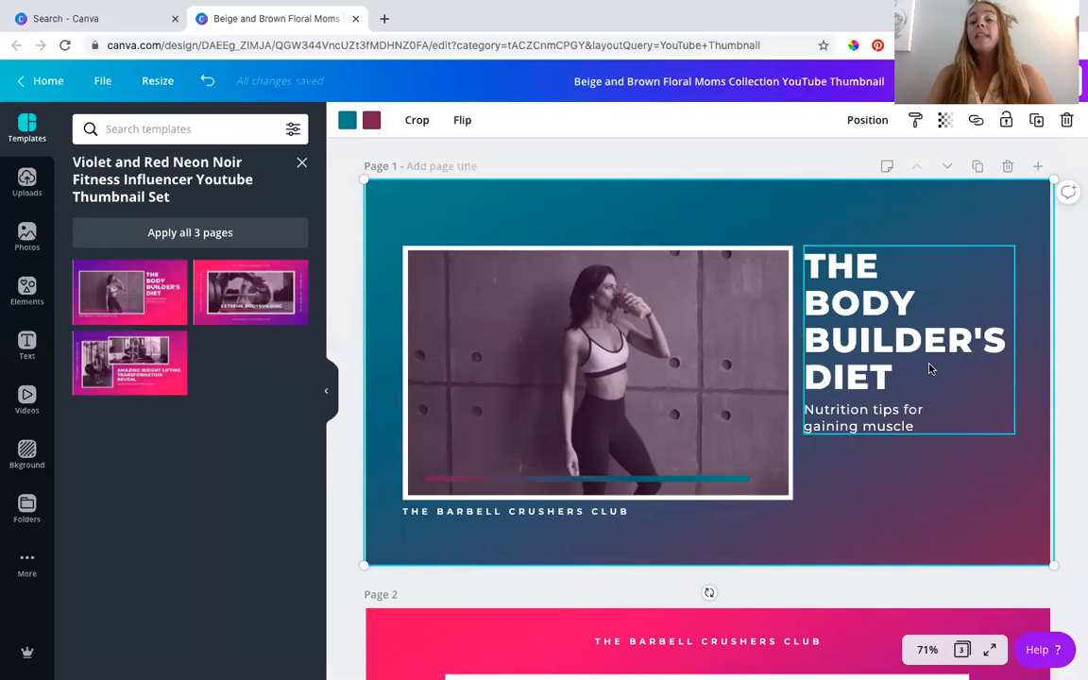
- Replace the page 1 headline with "VIDEO TIPS ON CANVA"
{"action": "left_click", "coordinate": [859, 326]}
{"action": "double_click", "coordinate": [859, 326]}
{"action": "left_click_drag", "start_coordinate": [891, 373], "coordinate": [811, 268]}
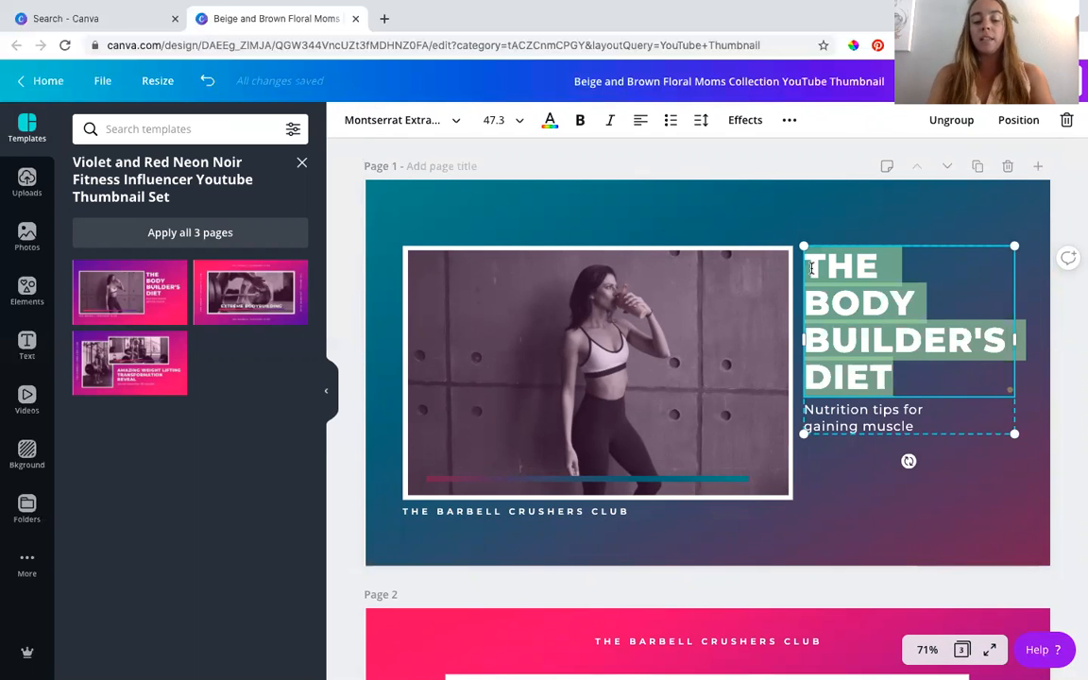
{"action": "type", "text": "VIDEO TIP"}
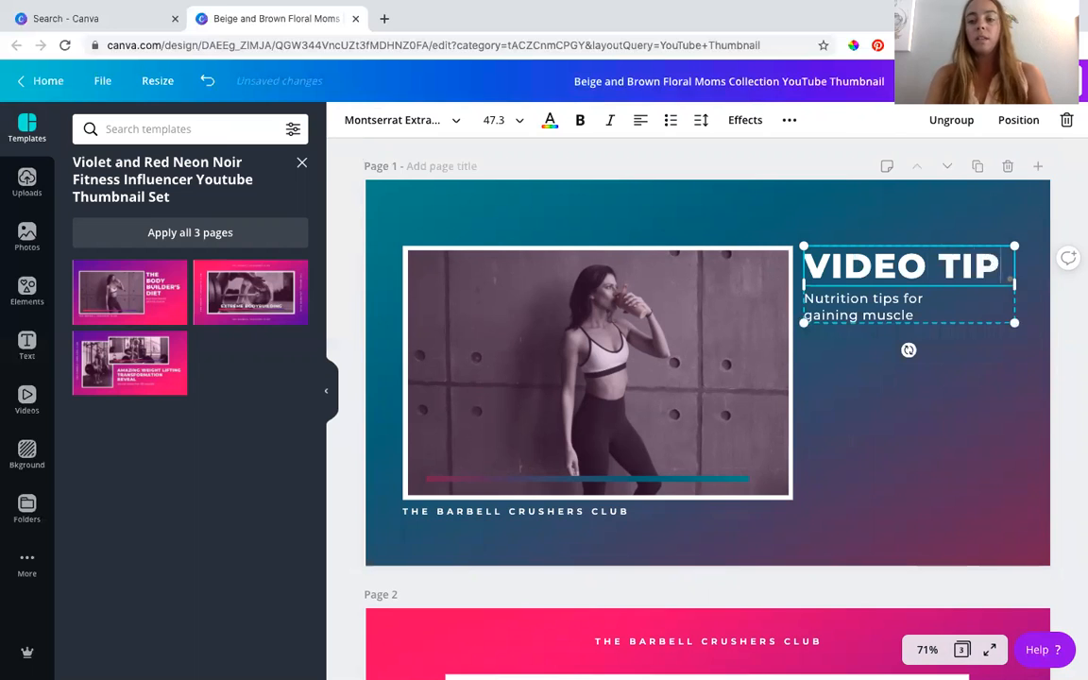
{"action": "type", "text": "S ON CA"}
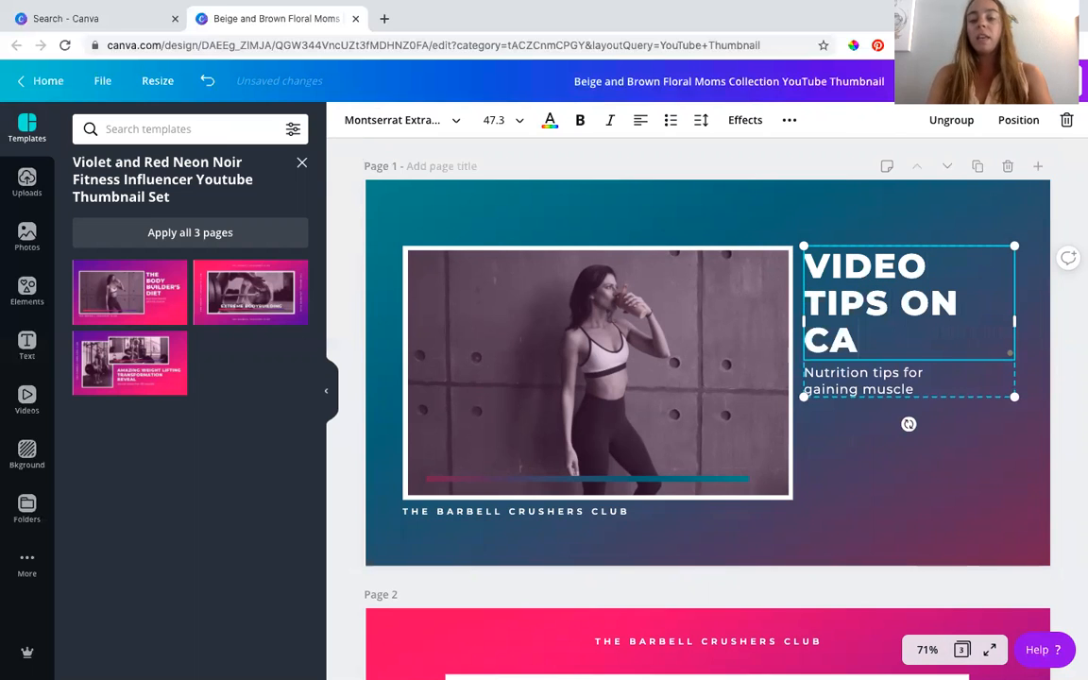
{"action": "type", "text": "NVA"}
- Set the whole headline in the Playlist Caps font and centre-align it
{"action": "key", "text": "shift+Left"}
{"action": "left_click_drag", "start_coordinate": [869, 326], "coordinate": [818, 280]}
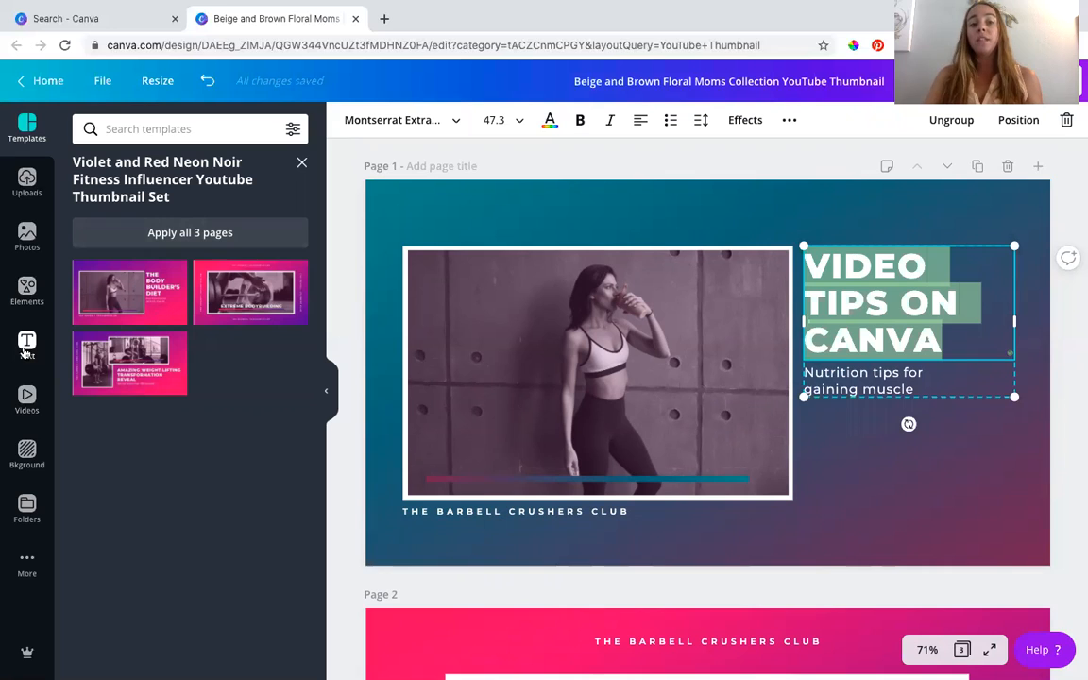
{"action": "left_click", "coordinate": [390, 121]}
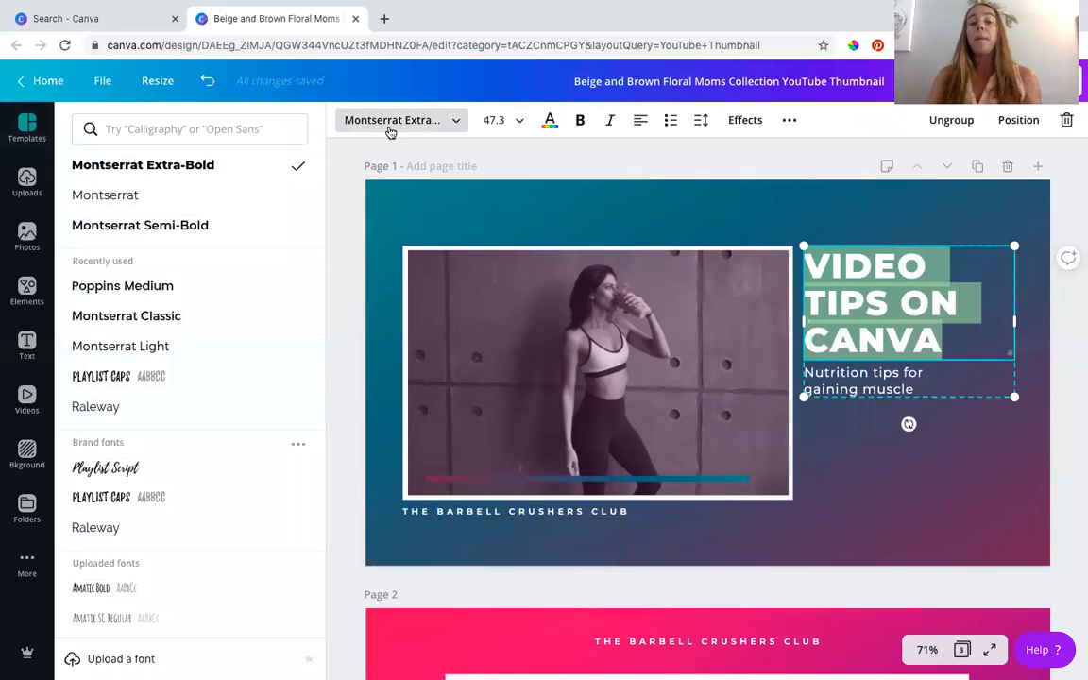
{"action": "left_click", "coordinate": [137, 377]}
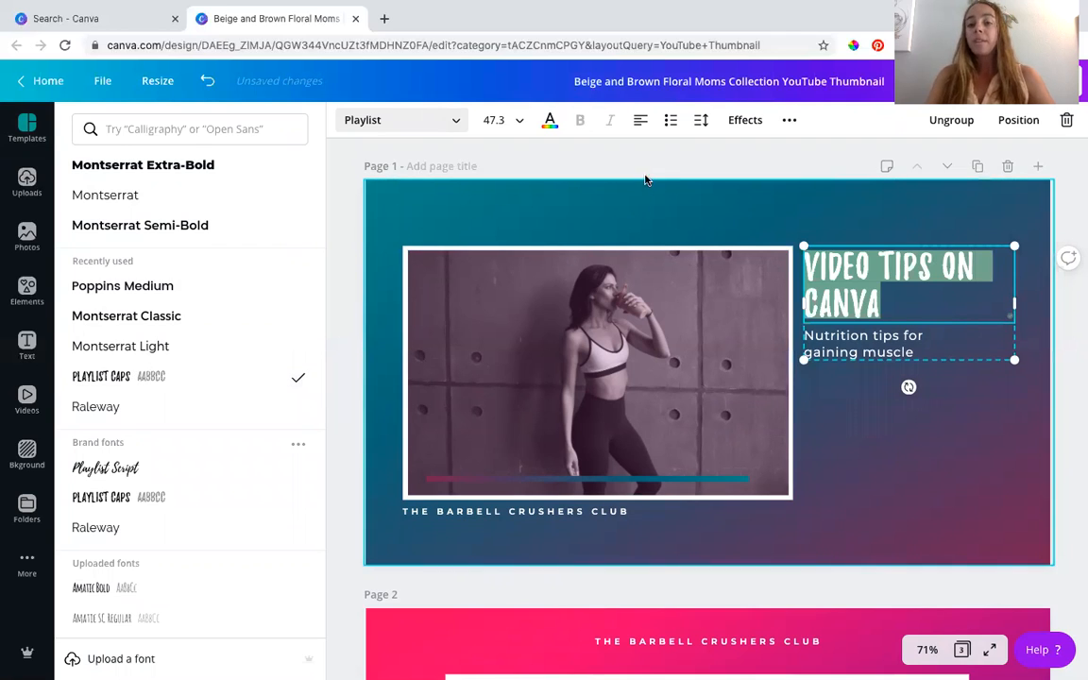
{"action": "left_click", "coordinate": [640, 120]}
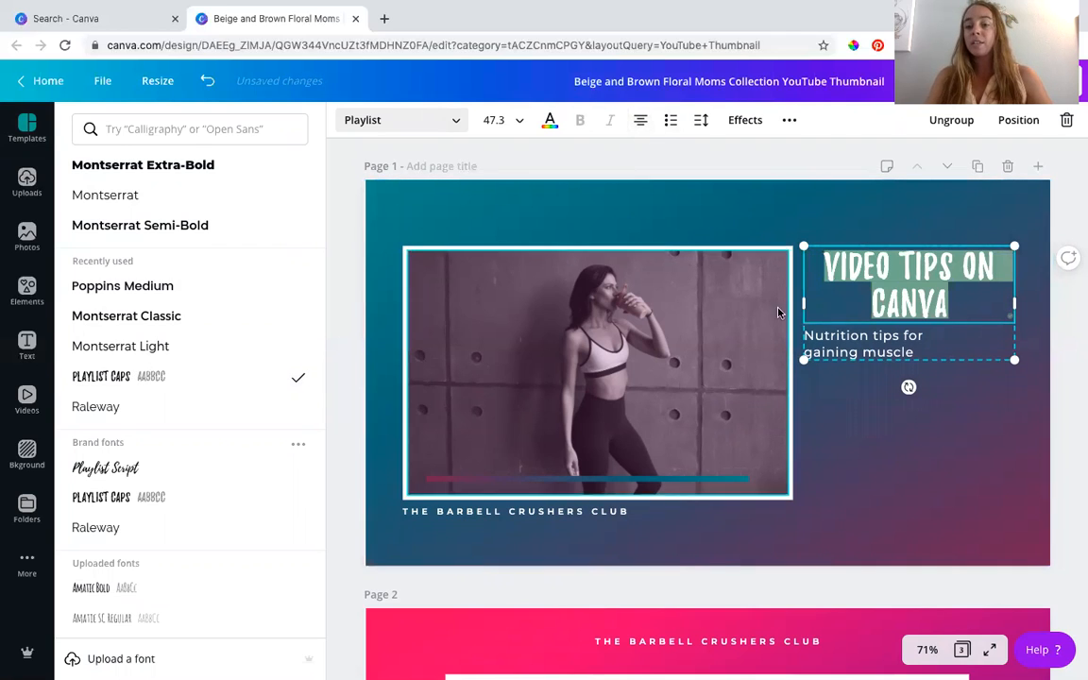
- Replace the page 1 subtitle below the headline with "How to Create Custom YouTube Thumbnails"
{"action": "left_click", "coordinate": [860, 352]}
{"action": "double_click", "coordinate": [860, 352]}
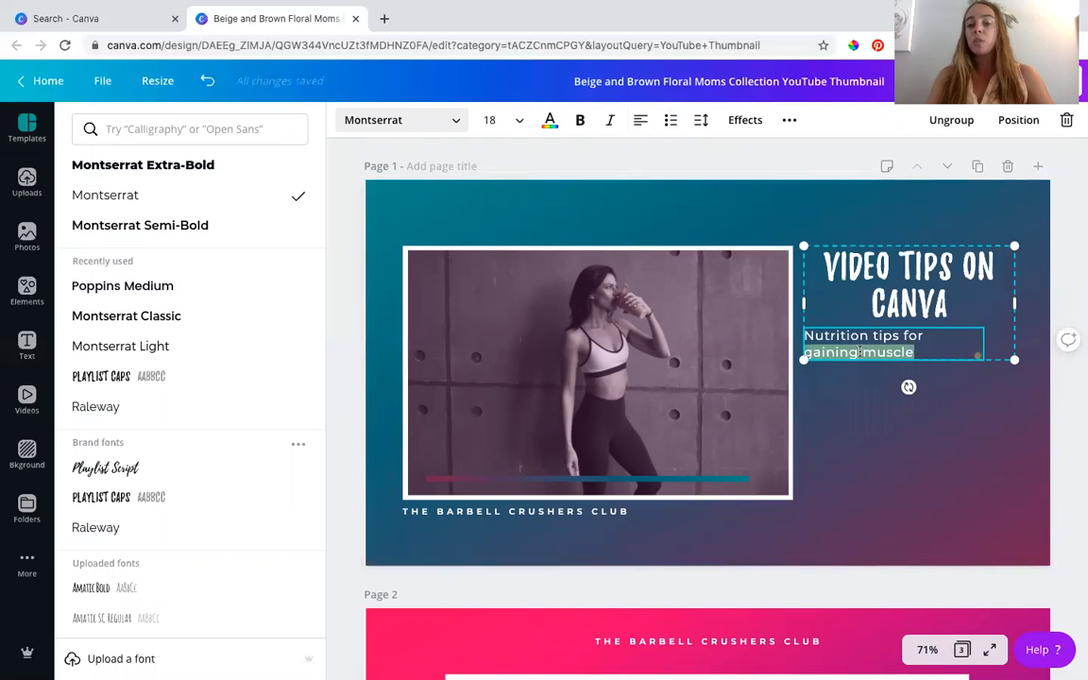
{"action": "key", "text": "BackSpace"}
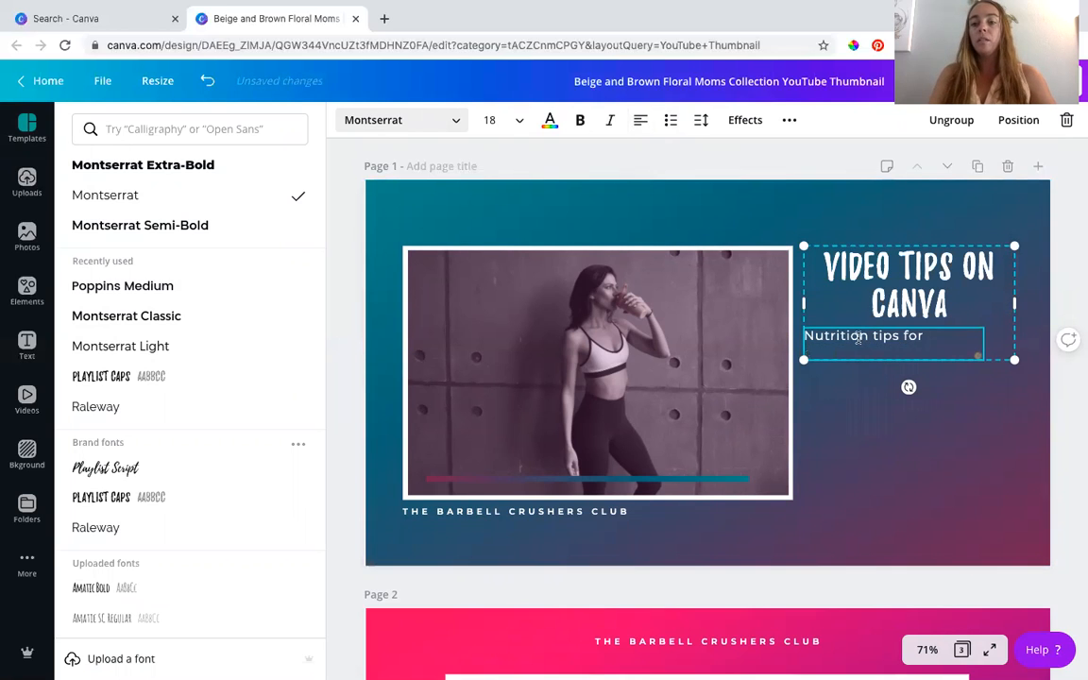
{"action": "triple_click", "coordinate": [860, 337]}
{"action": "type", "text": "How t"}
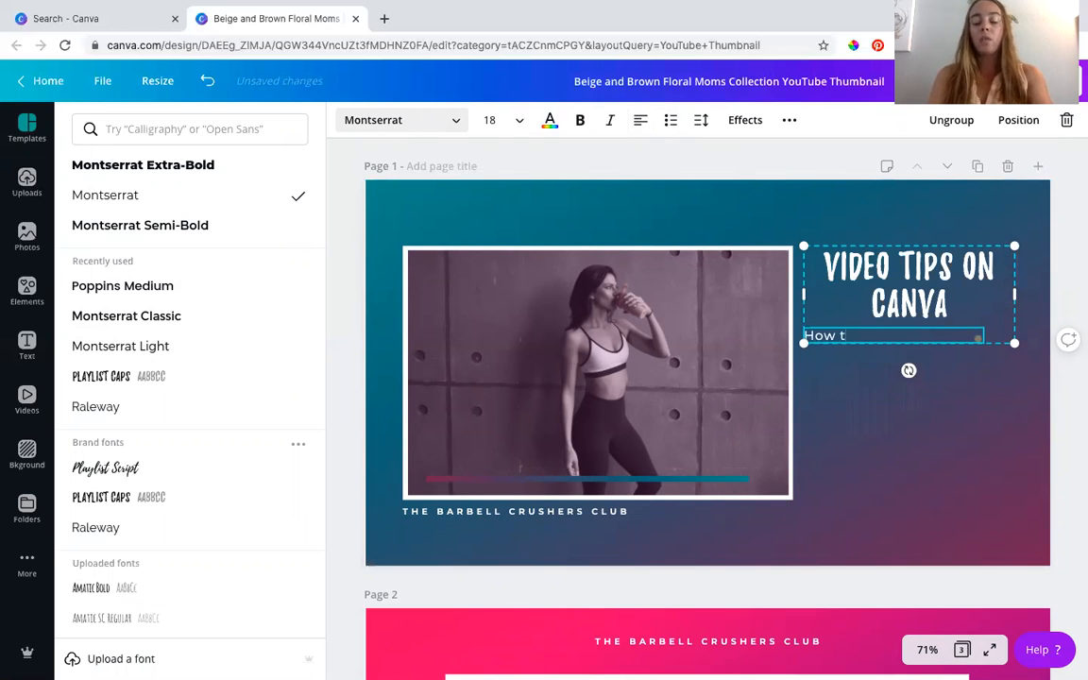
{"action": "type", "text": "o Create "}
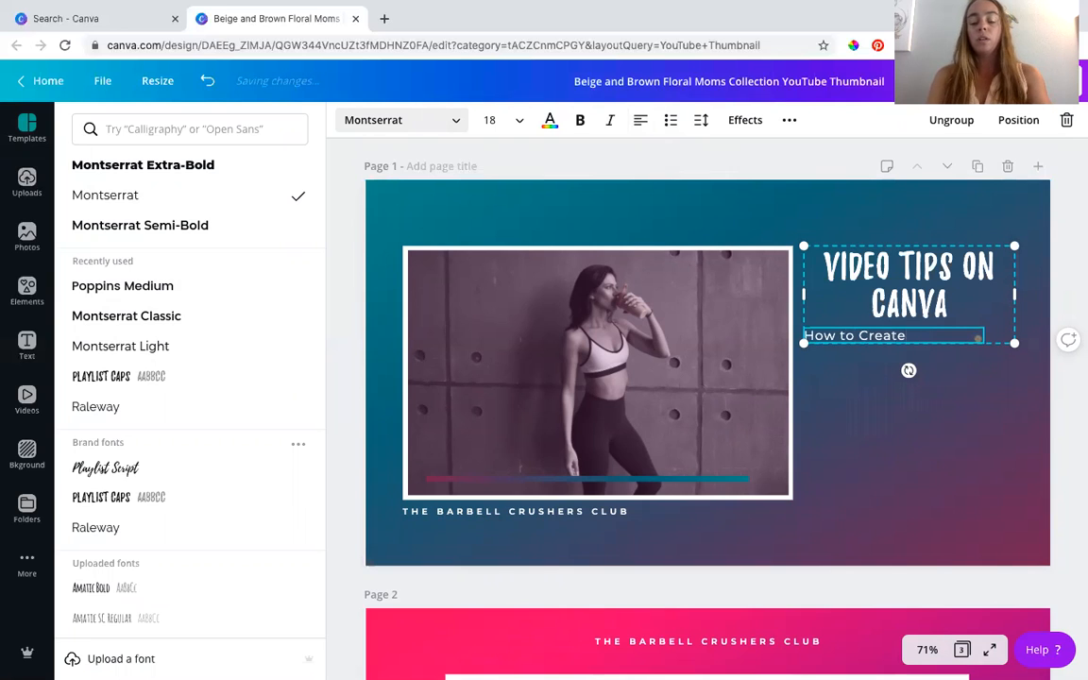
{"action": "type", "text": "Custom"}
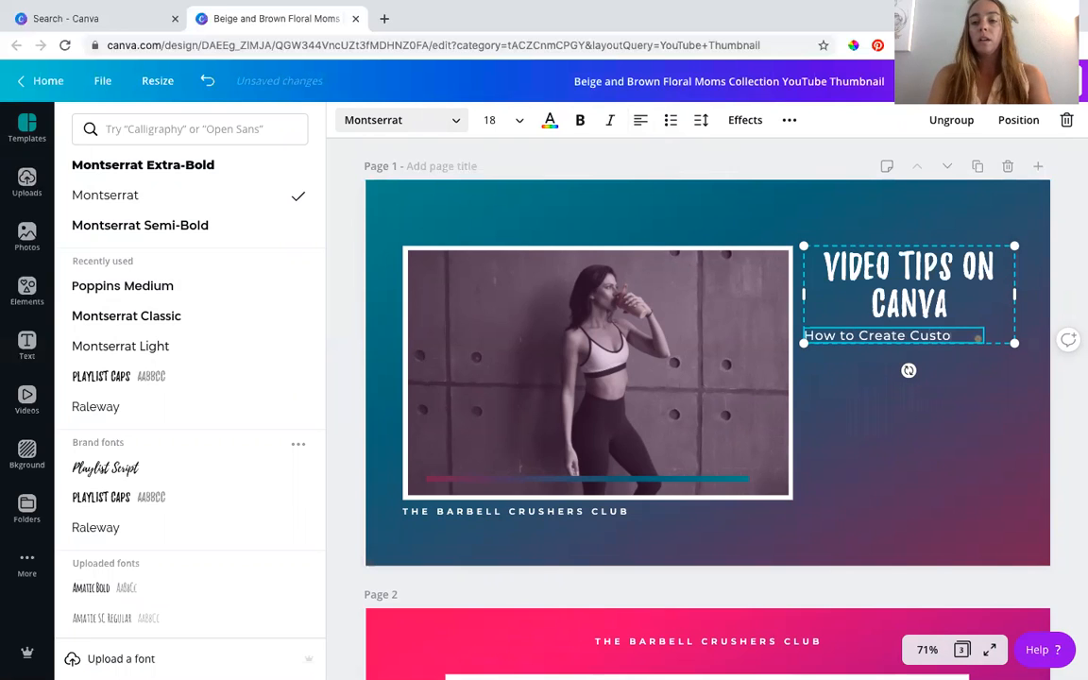
{"action": "type", "text": "Tub"}
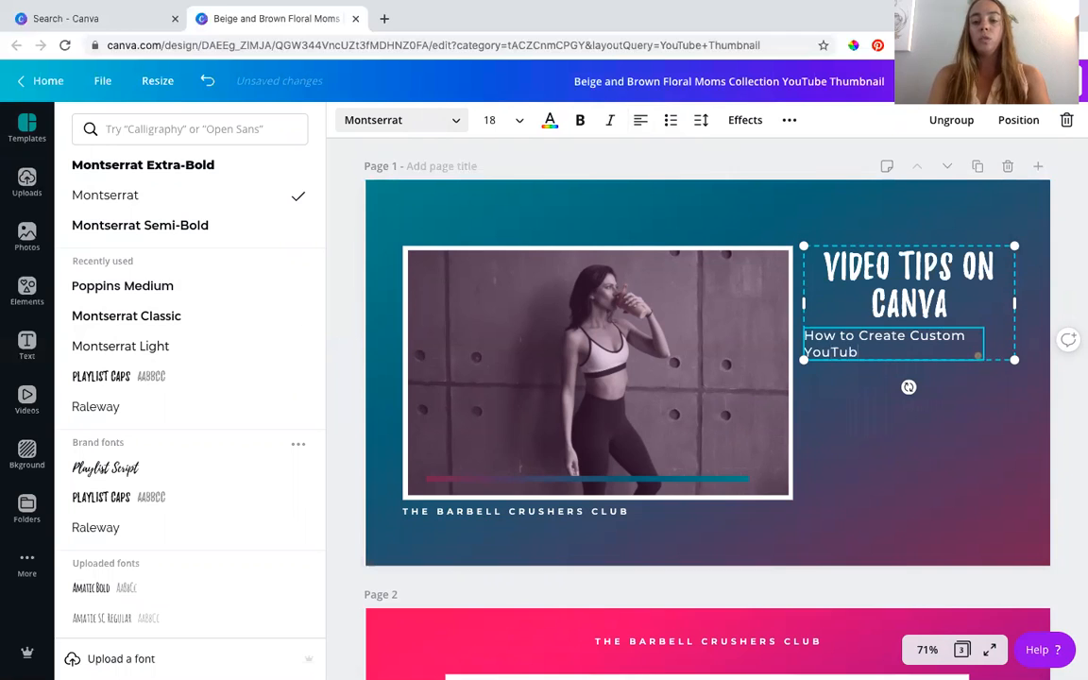
{"action": "type", "text": "e Thumbnails"}
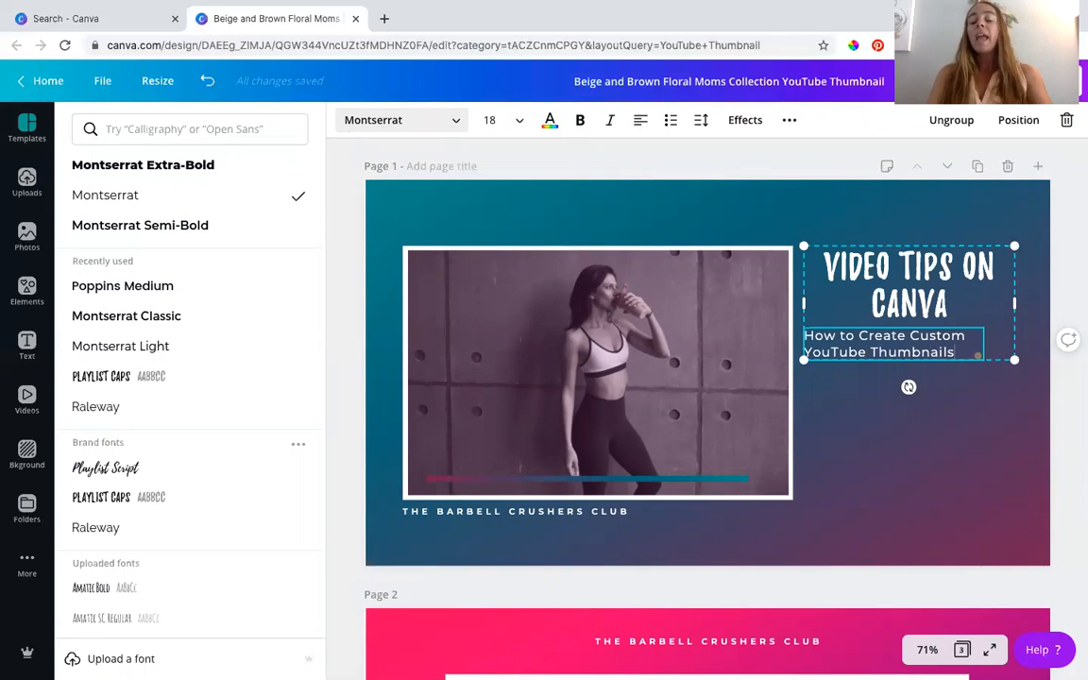
- Clear the club name text below the page 1 photo and insert the white Social Speak logo from the Logos folder
{"action": "left_click", "coordinate": [539, 516]}
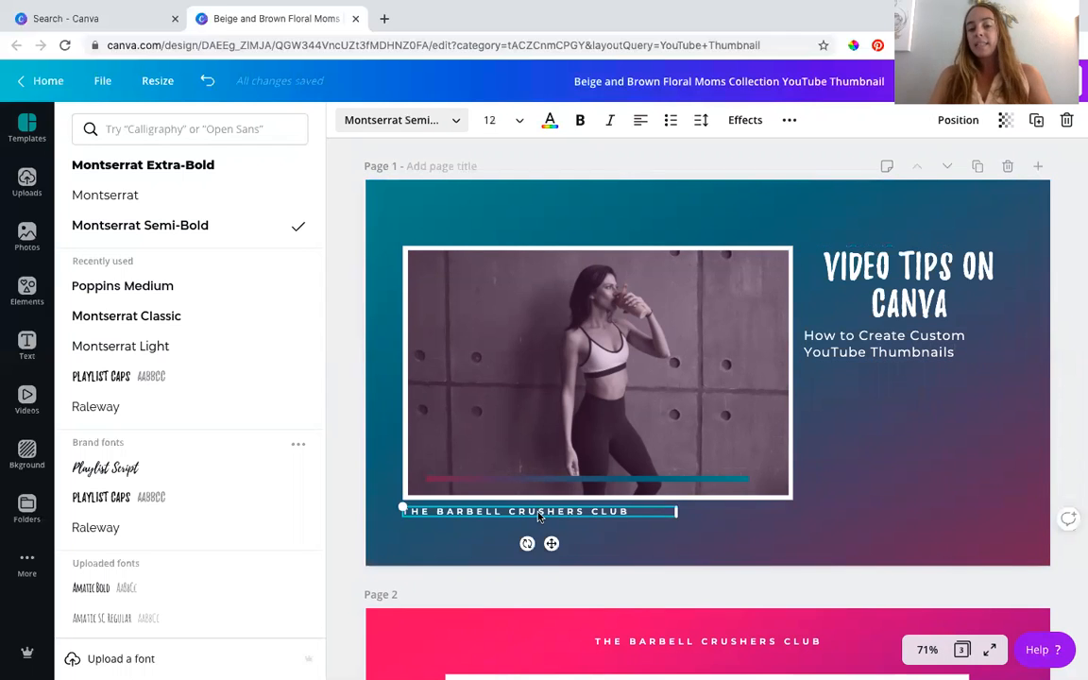
{"action": "left_click", "coordinate": [539, 515]}
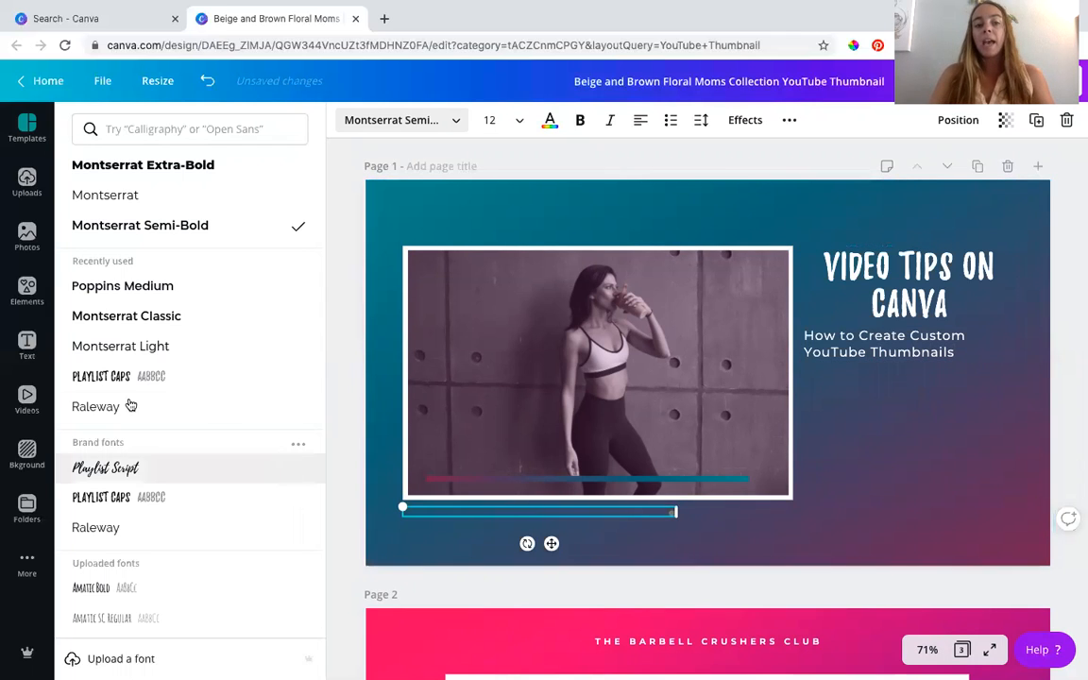
{"action": "left_click", "coordinate": [24, 509]}
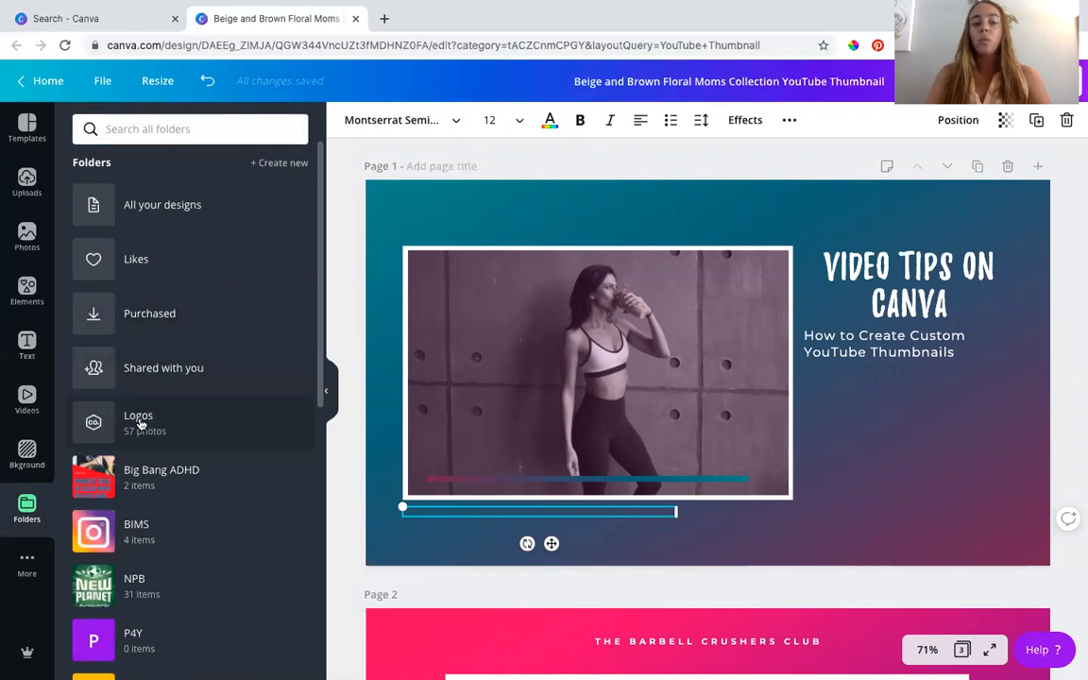
{"action": "left_click", "coordinate": [138, 424]}
{"action": "scroll", "coordinate": [138, 424], "scroll_direction": "down", "scroll_amount": 2}
{"action": "scroll", "coordinate": [138, 422], "scroll_direction": "down", "scroll_amount": 10}
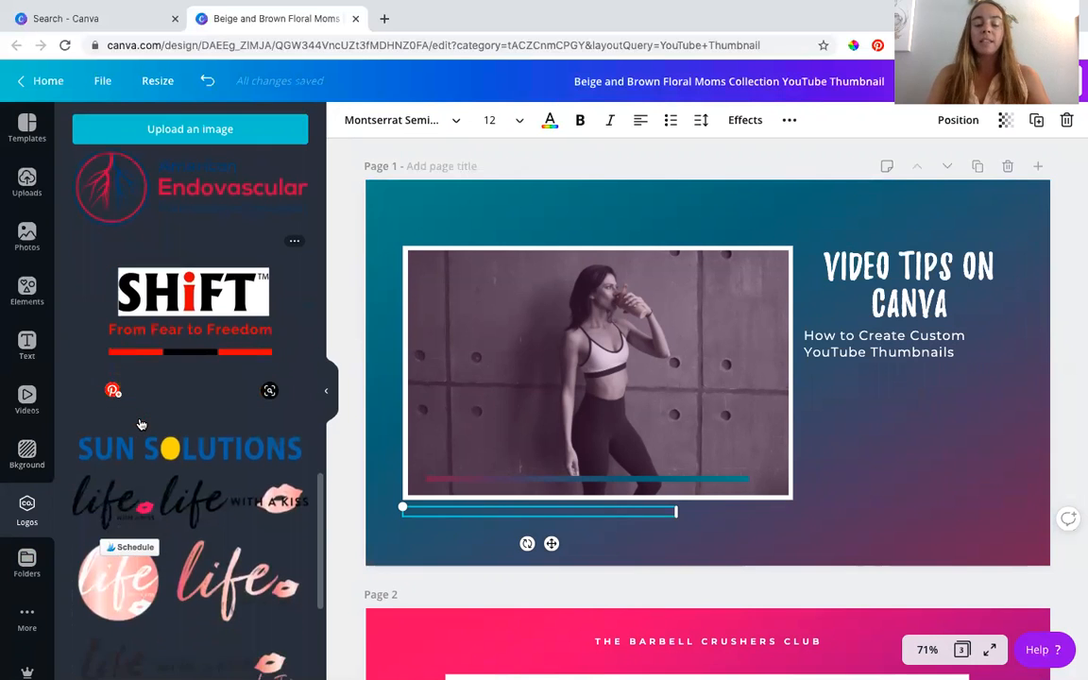
{"action": "scroll", "coordinate": [139, 420], "scroll_direction": "down", "scroll_amount": 10}
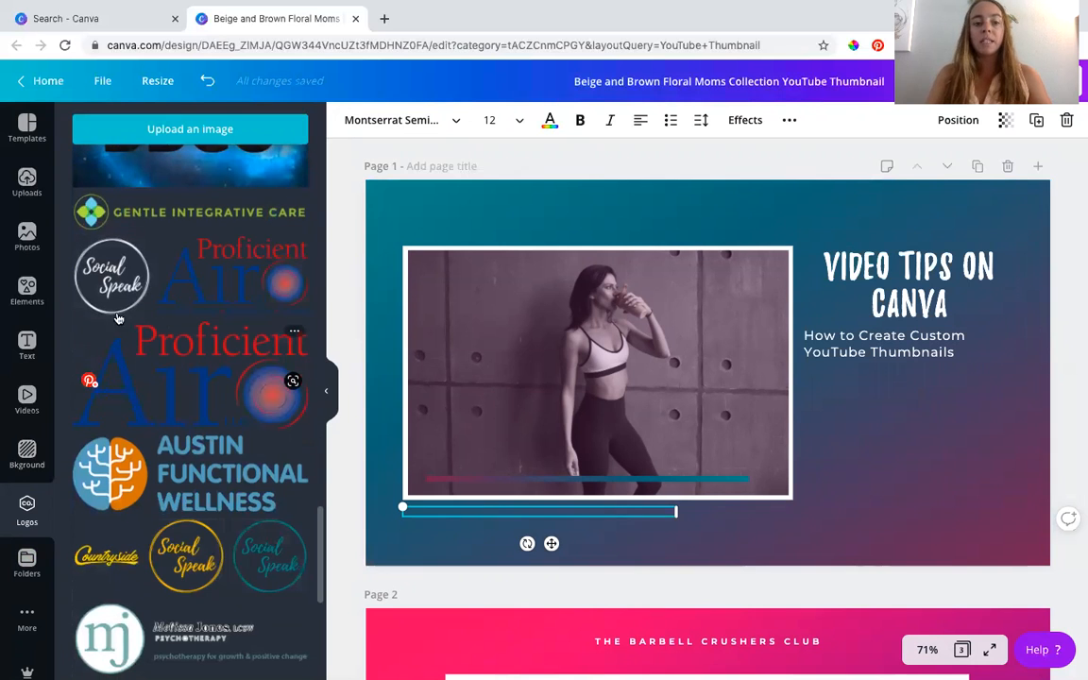
{"action": "left_click", "coordinate": [111, 274]}
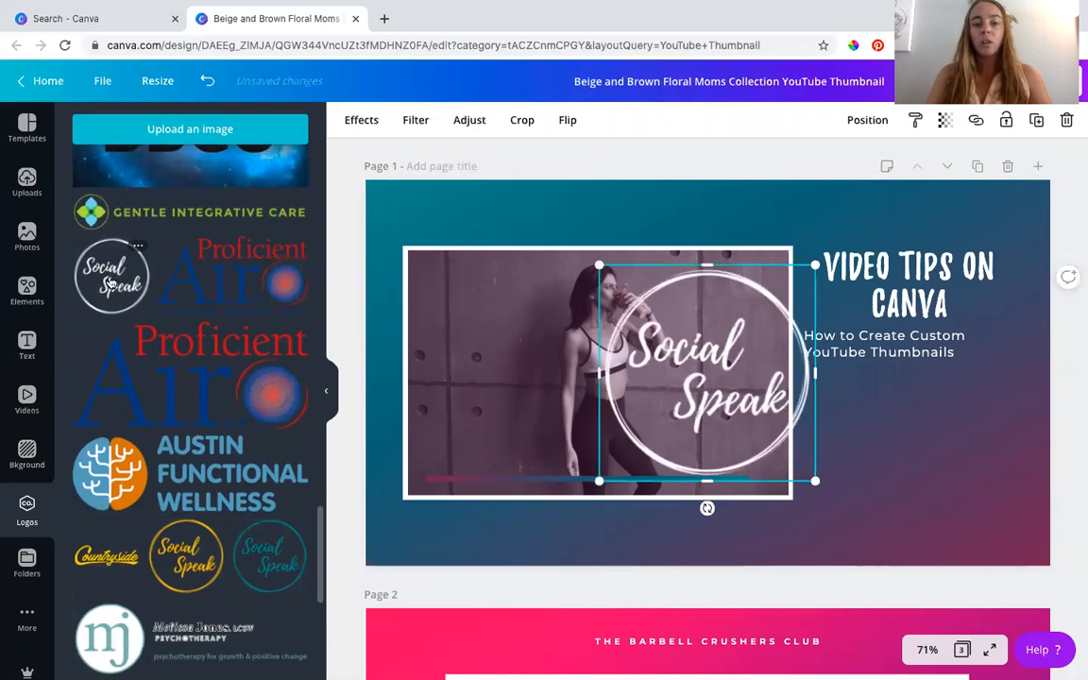
- Shrink the Social Speak logo to about 151 px and place it below the subtitle, centred under the headline
{"action": "left_click", "coordinate": [27, 227]}
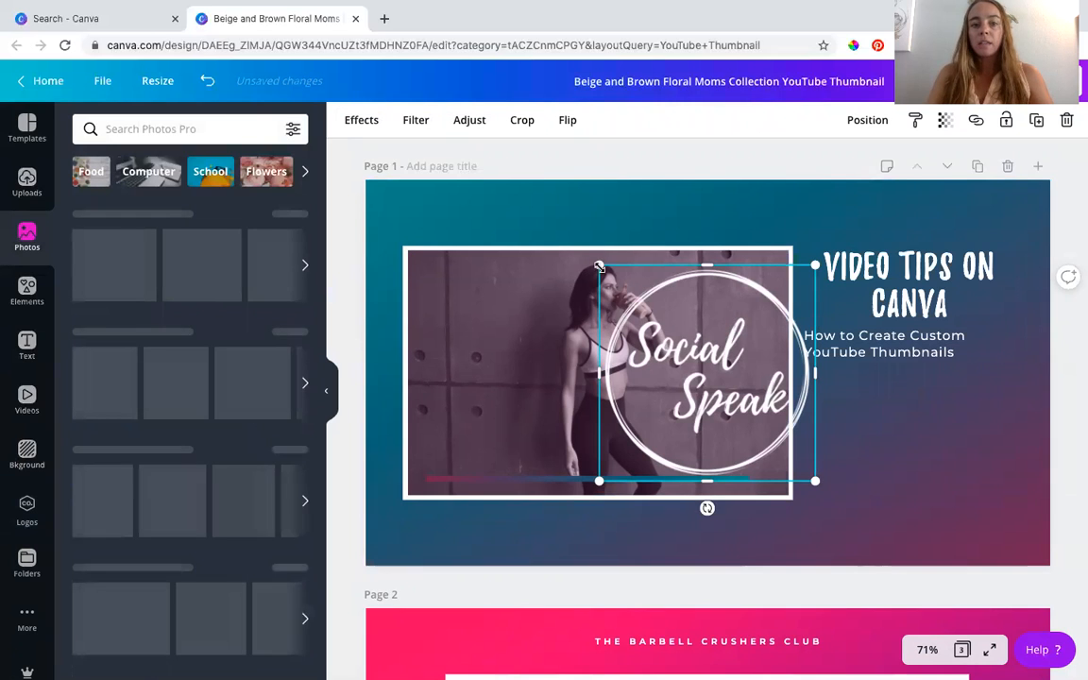
{"action": "left_click_drag", "start_coordinate": [599, 267], "coordinate": [748, 397]}
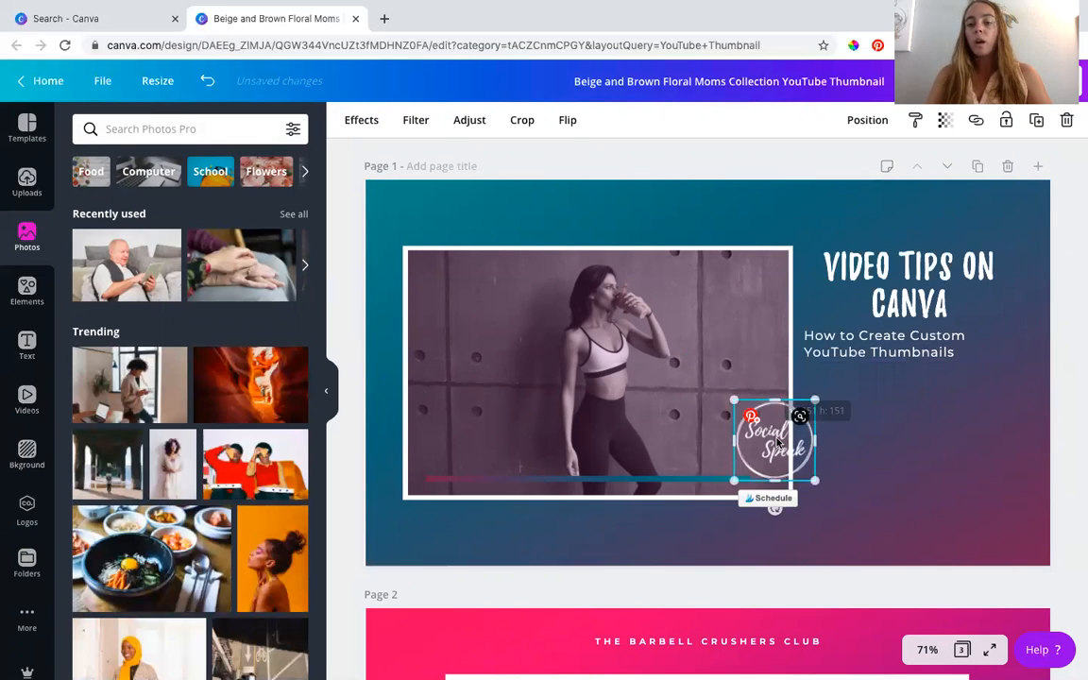
{"action": "left_click_drag", "start_coordinate": [778, 440], "coordinate": [909, 503]}
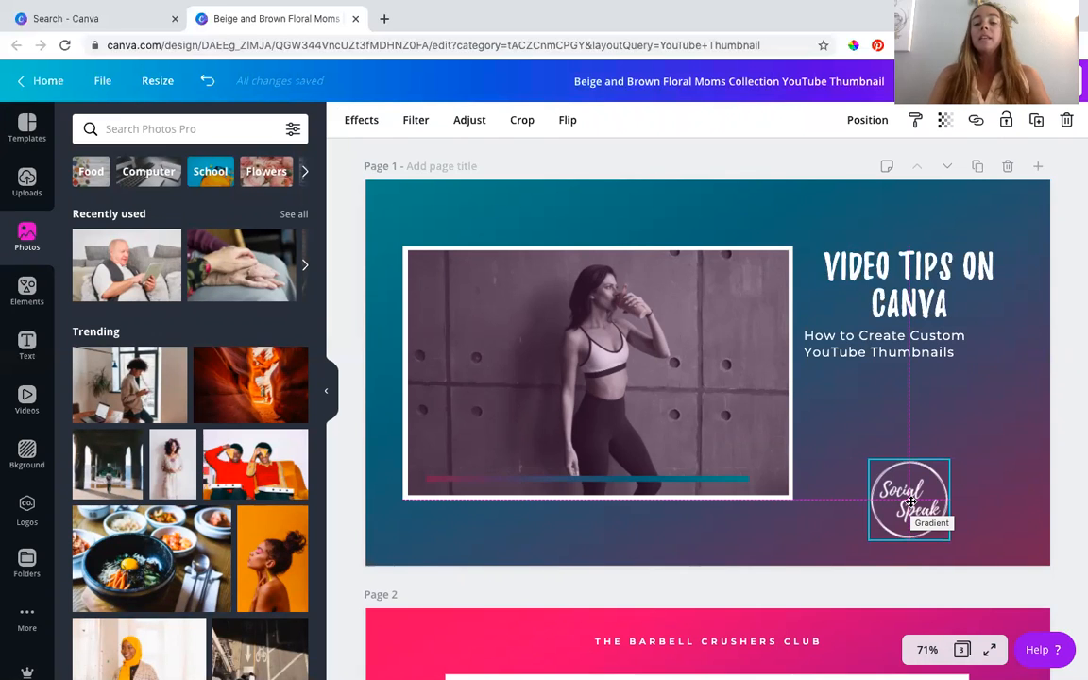
{"action": "left_click_drag", "start_coordinate": [910, 507], "coordinate": [910, 507]}
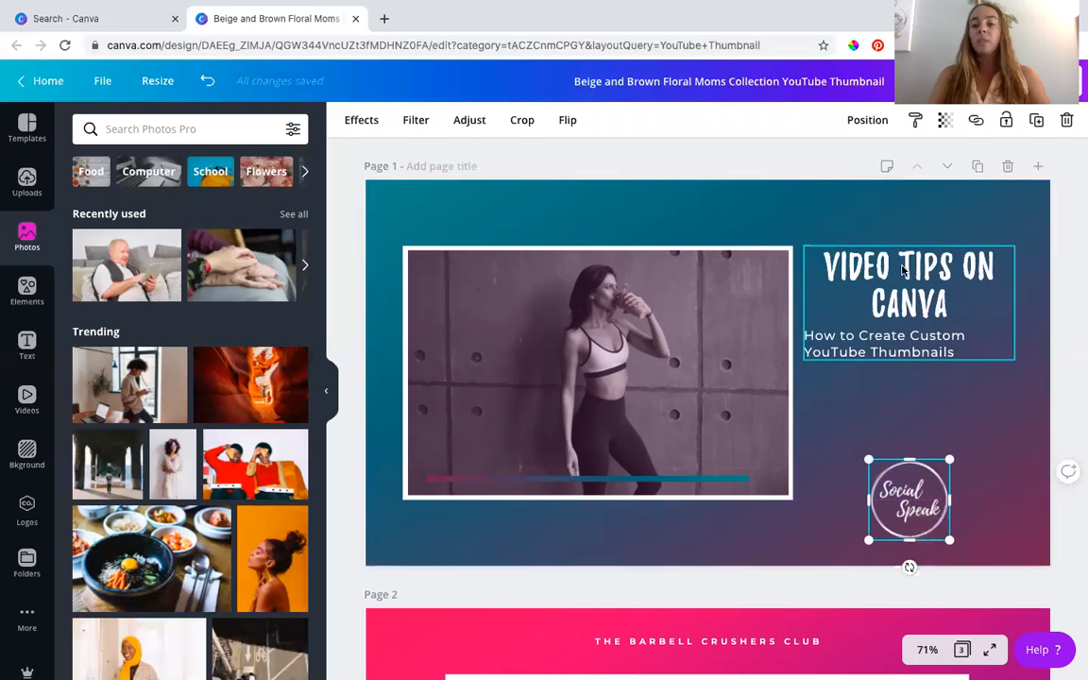
{"action": "left_click", "coordinate": [1071, 404]}
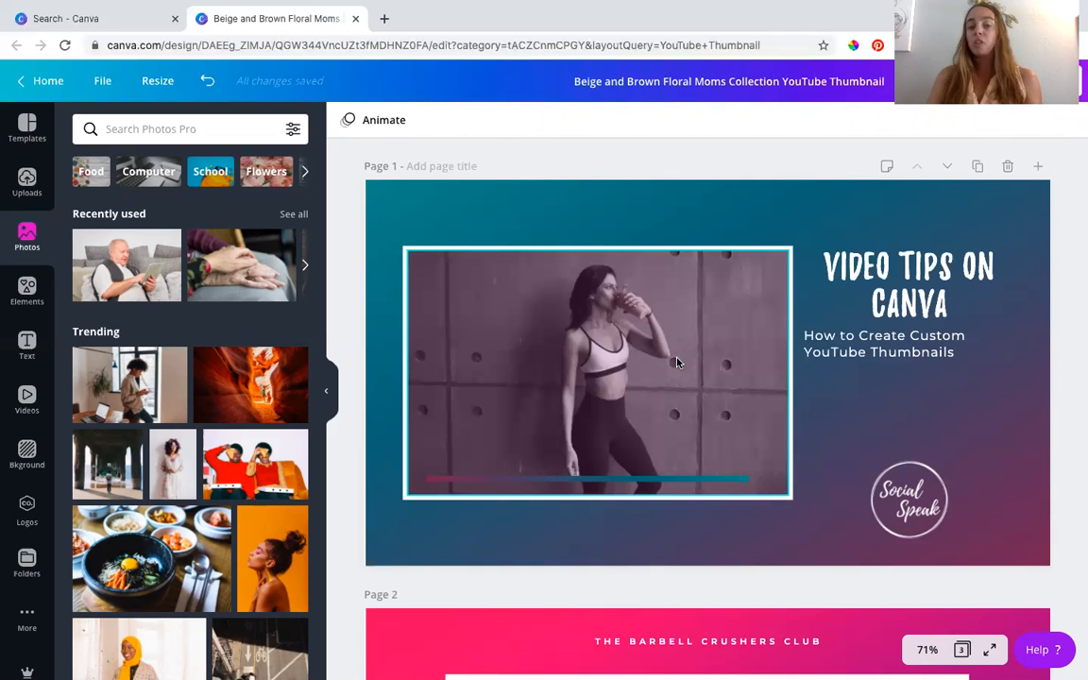
- Search the photos for "youtube" and fill the page 1 frame with the photo of hands holding a phone showing YouTube
{"action": "left_click", "coordinate": [211, 129]}
{"action": "type", "text": "youtube"}
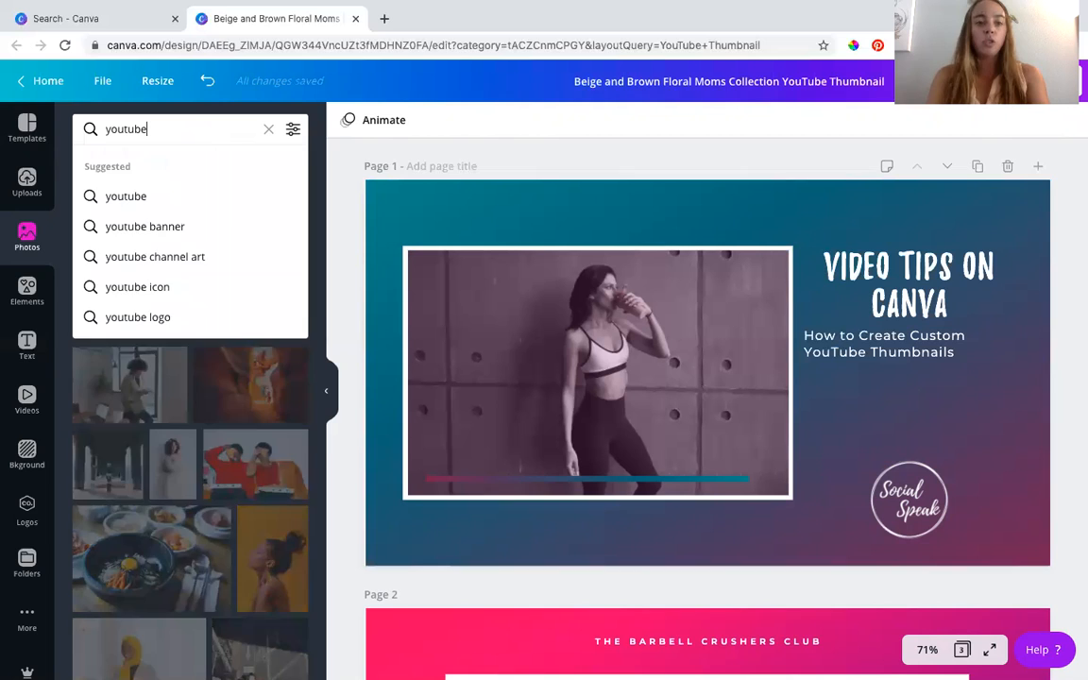
{"action": "key", "text": "Return"}
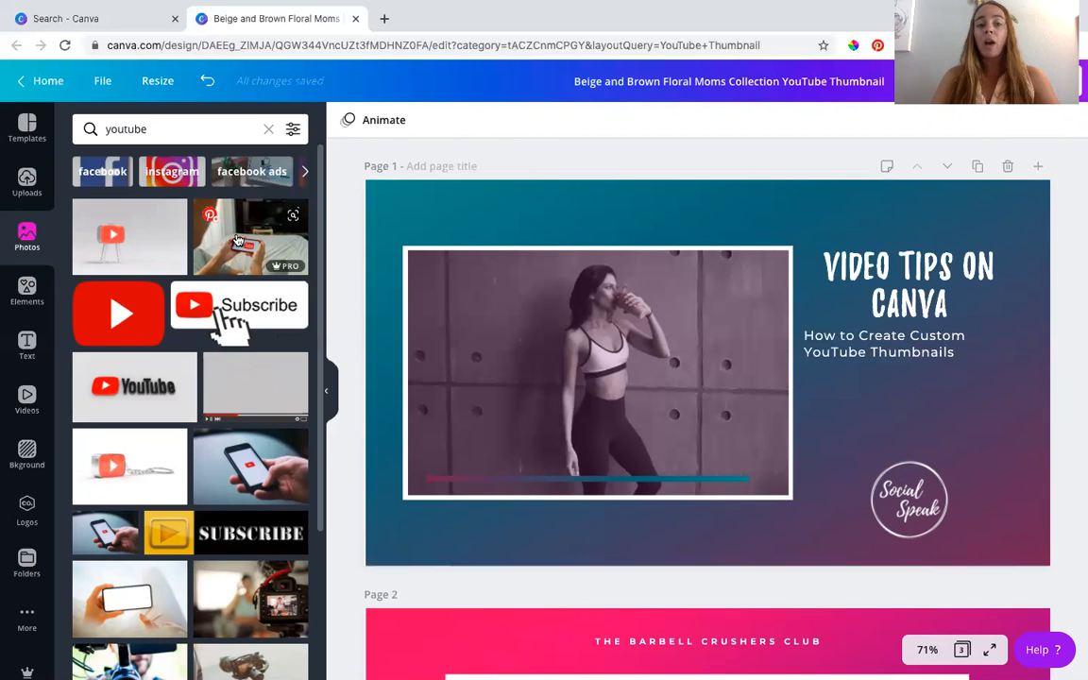
{"action": "left_click_drag", "start_coordinate": [238, 240], "coordinate": [437, 323]}
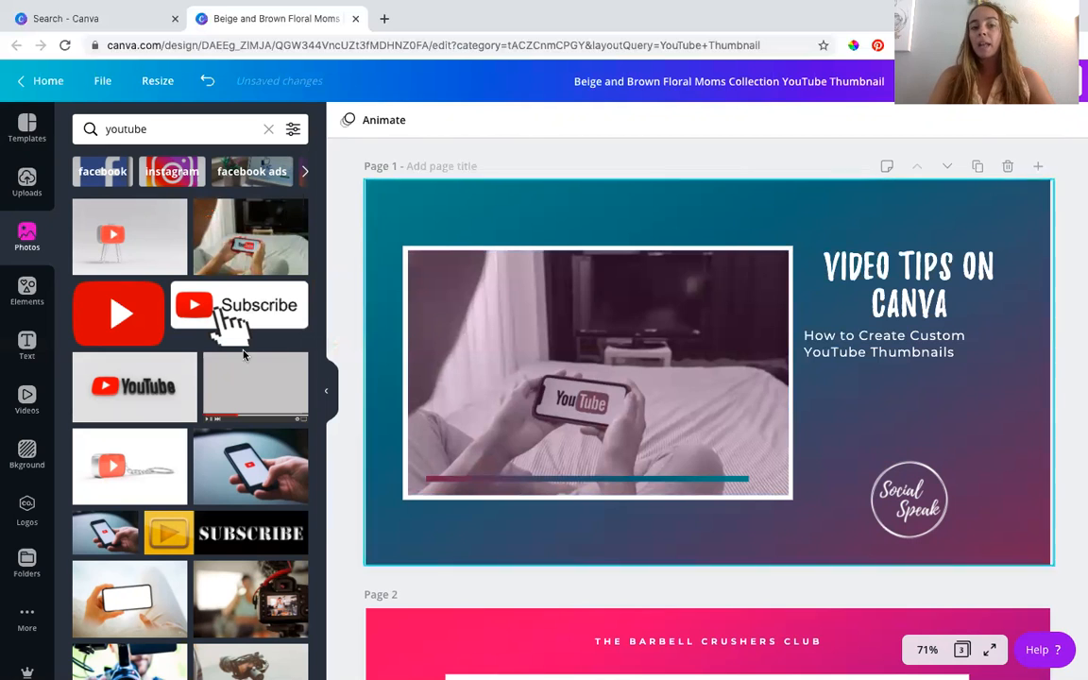
- Replace the page 1 frame photo with the one of a cook in an apron being filmed by a phone on a tripod
{"action": "scroll", "coordinate": [227, 359], "scroll_direction": "down", "scroll_amount": 3}
{"action": "scroll", "coordinate": [230, 366], "scroll_direction": "down", "scroll_amount": 6}
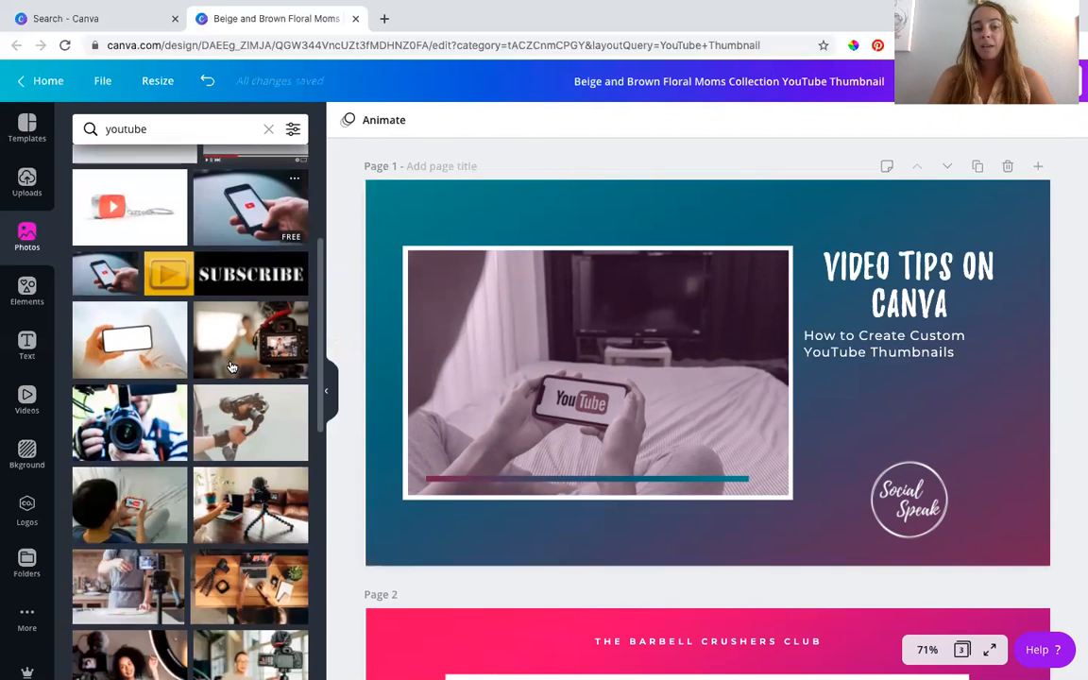
{"action": "scroll", "coordinate": [230, 366], "scroll_direction": "down", "scroll_amount": 1}
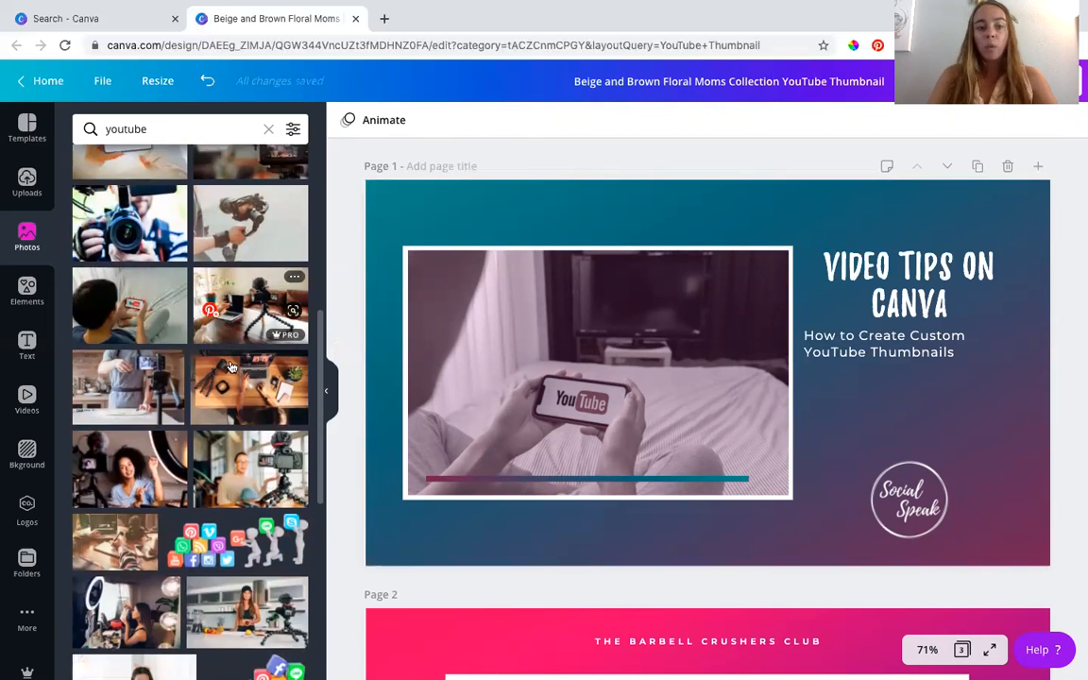
{"action": "left_click_drag", "start_coordinate": [160, 376], "coordinate": [439, 376]}
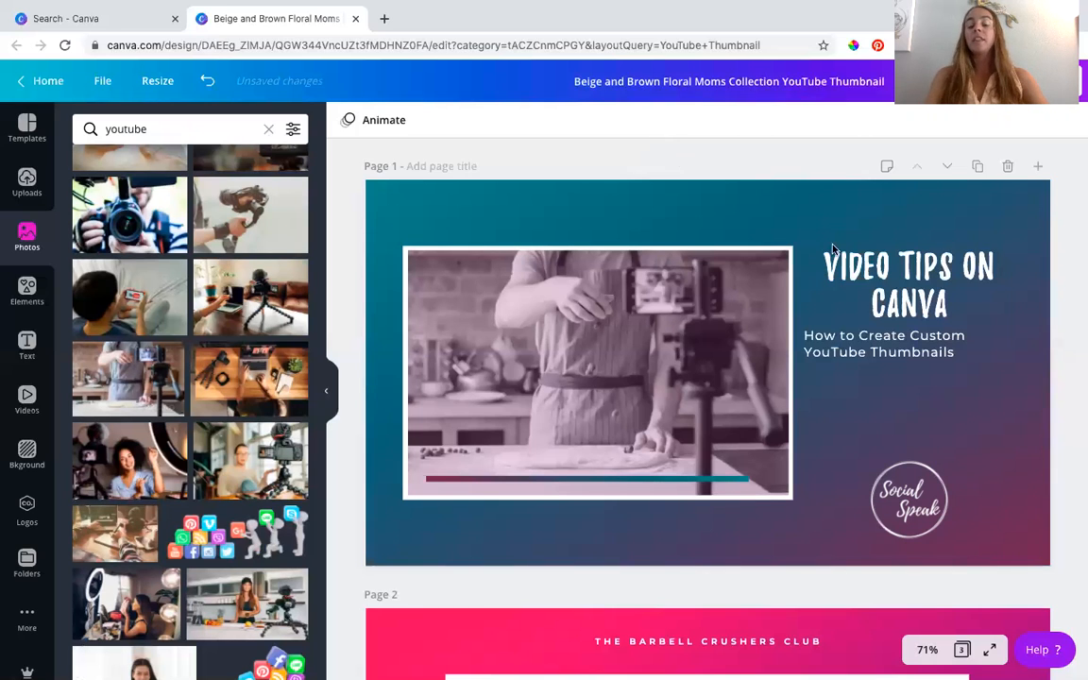
- Move the headline and subtitle group down beside the middle of the photo, centred above the Social Speak logo
{"action": "left_click", "coordinate": [883, 350]}
{"action": "left_click_drag", "start_coordinate": [882, 349], "coordinate": [882, 390]}
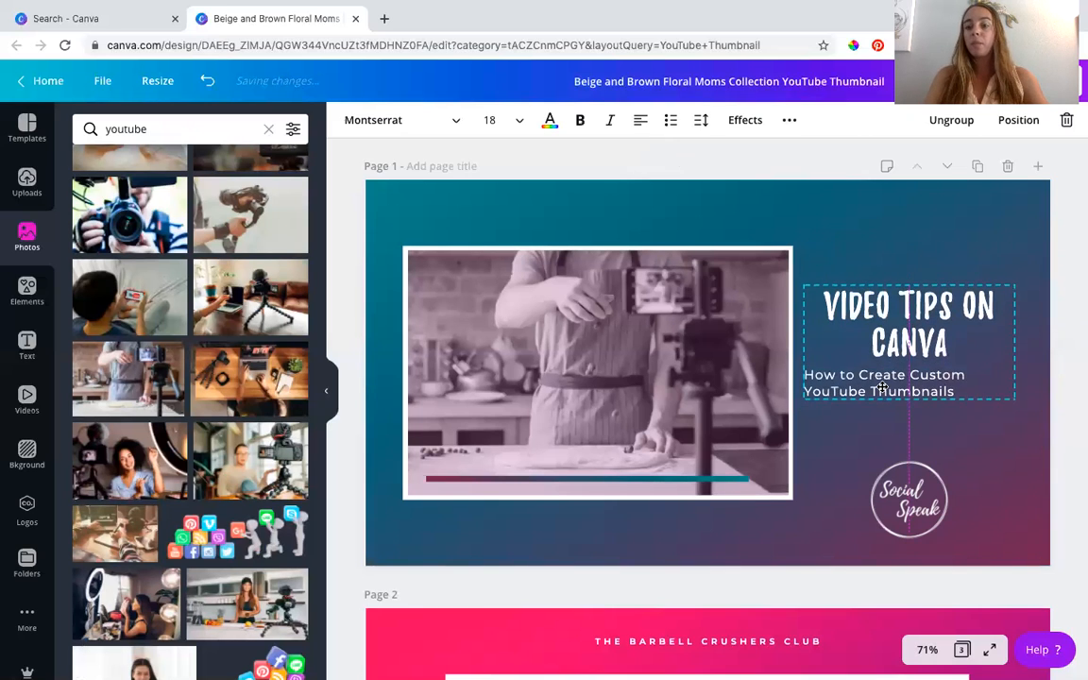
{"action": "left_click", "coordinate": [1078, 362]}
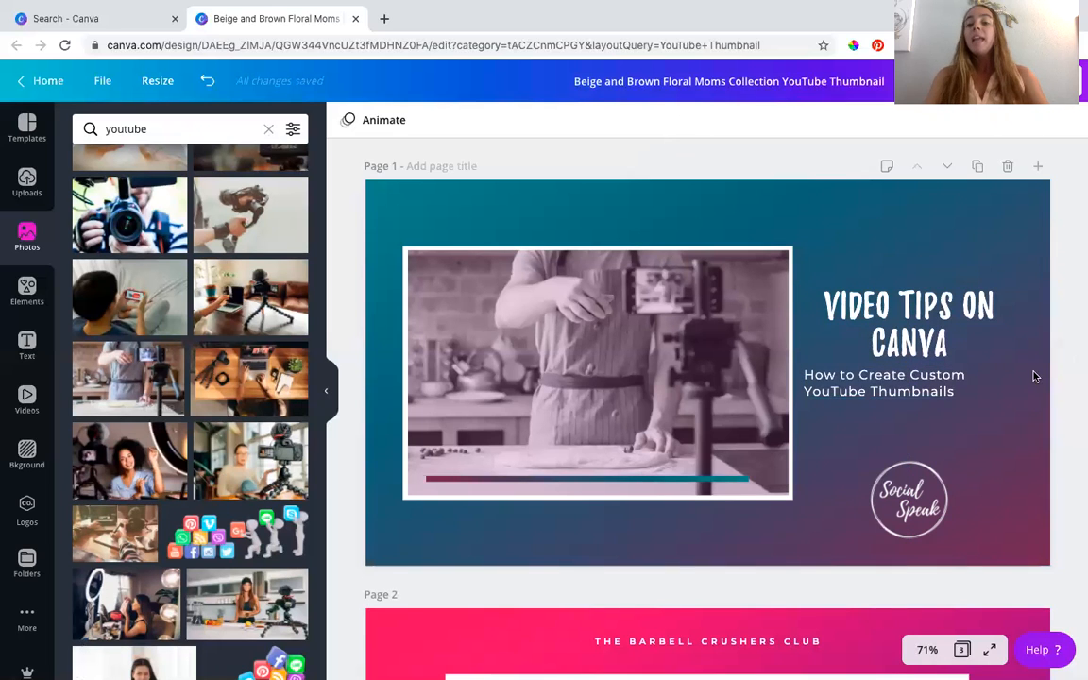
- Recolour the page 2 background gradient with SocialSpeak maroon replacing the pink and dark teal replacing the purple
{"action": "scroll", "coordinate": [936, 427], "scroll_direction": "down", "scroll_amount": 3}
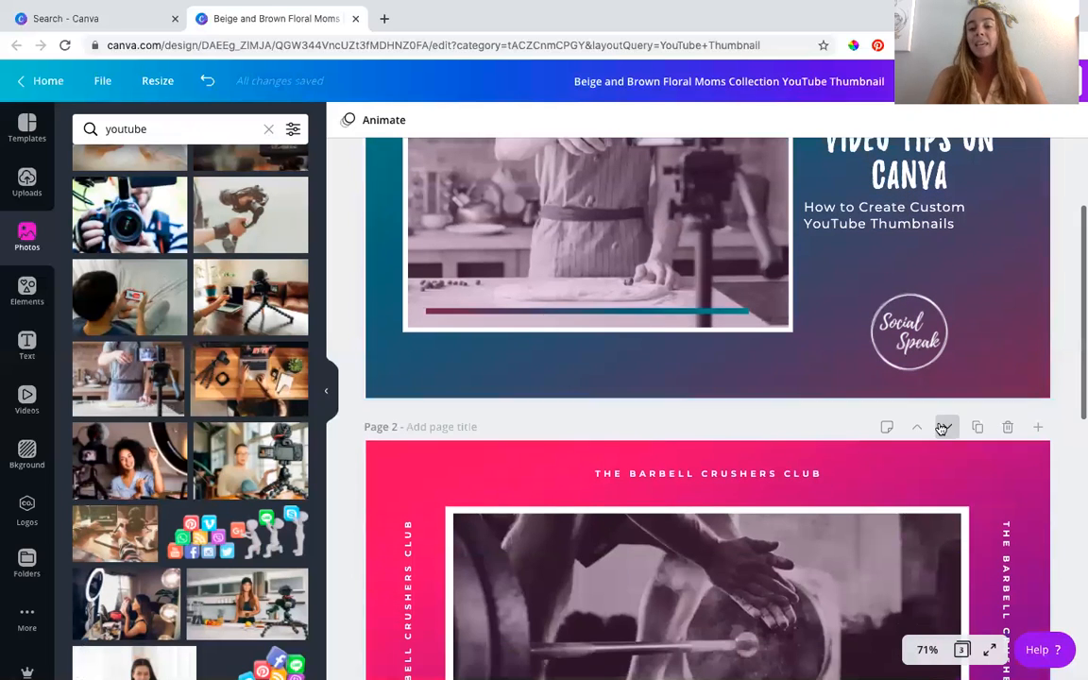
{"action": "left_click", "coordinate": [432, 450]}
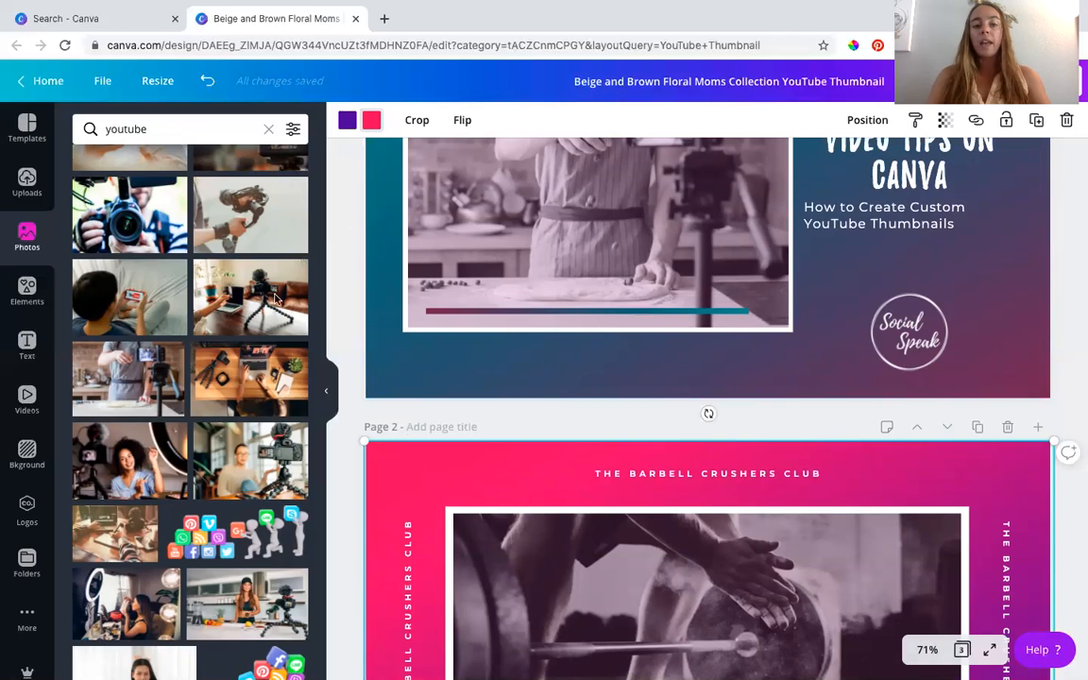
{"action": "left_click", "coordinate": [371, 120]}
{"action": "left_click", "coordinate": [291, 350]}
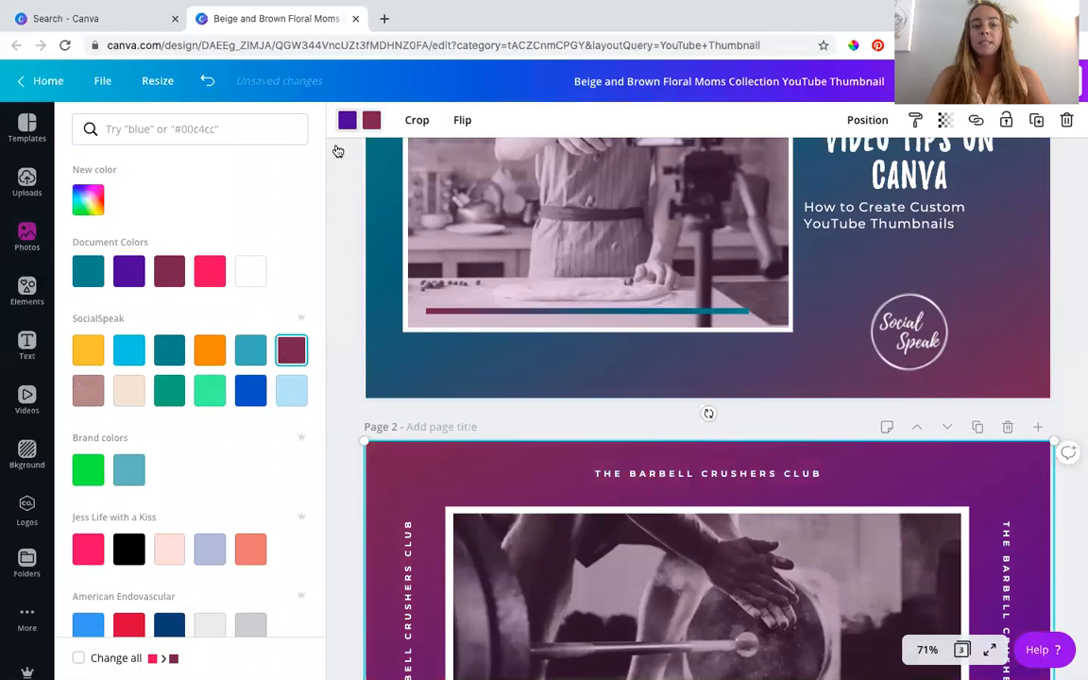
{"action": "left_click", "coordinate": [167, 353]}
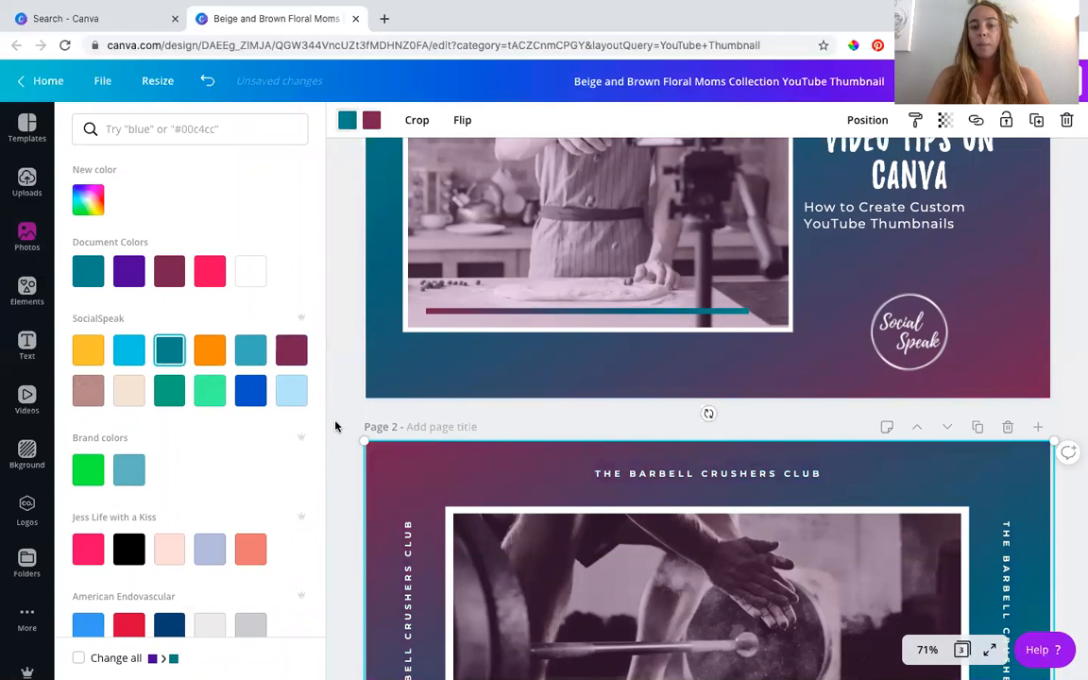
{"action": "left_click", "coordinate": [346, 419]}
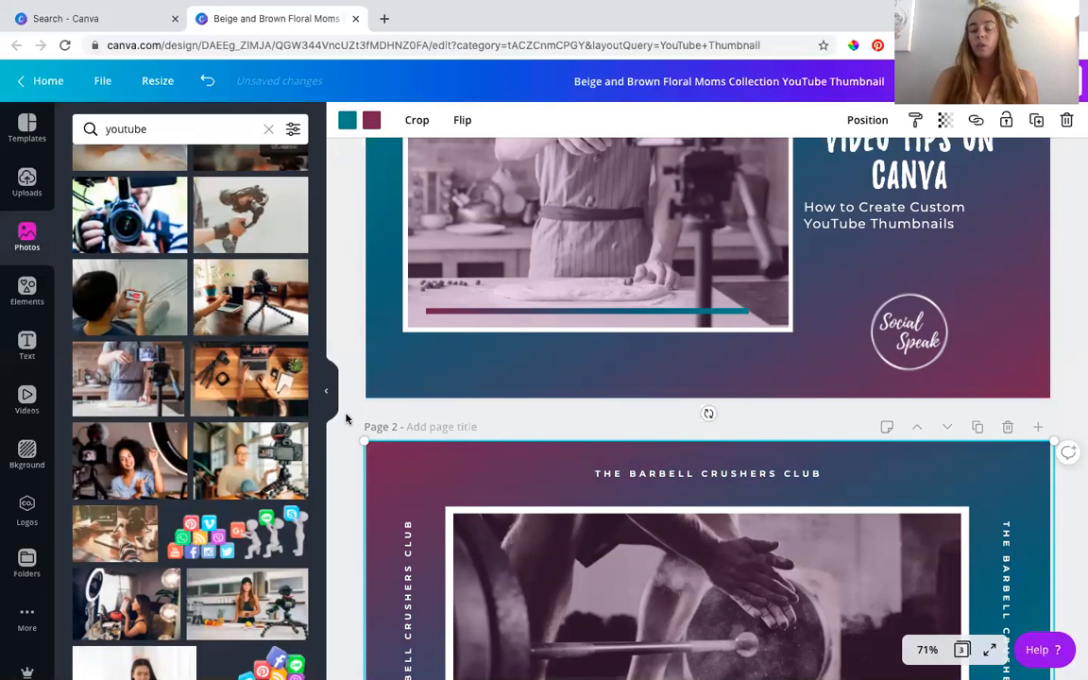
- Examine the club name text and layout on page 2, and compare the other pages with the page 1 thumbnail
{"action": "scroll", "coordinate": [346, 419], "scroll_direction": "down", "scroll_amount": 3}
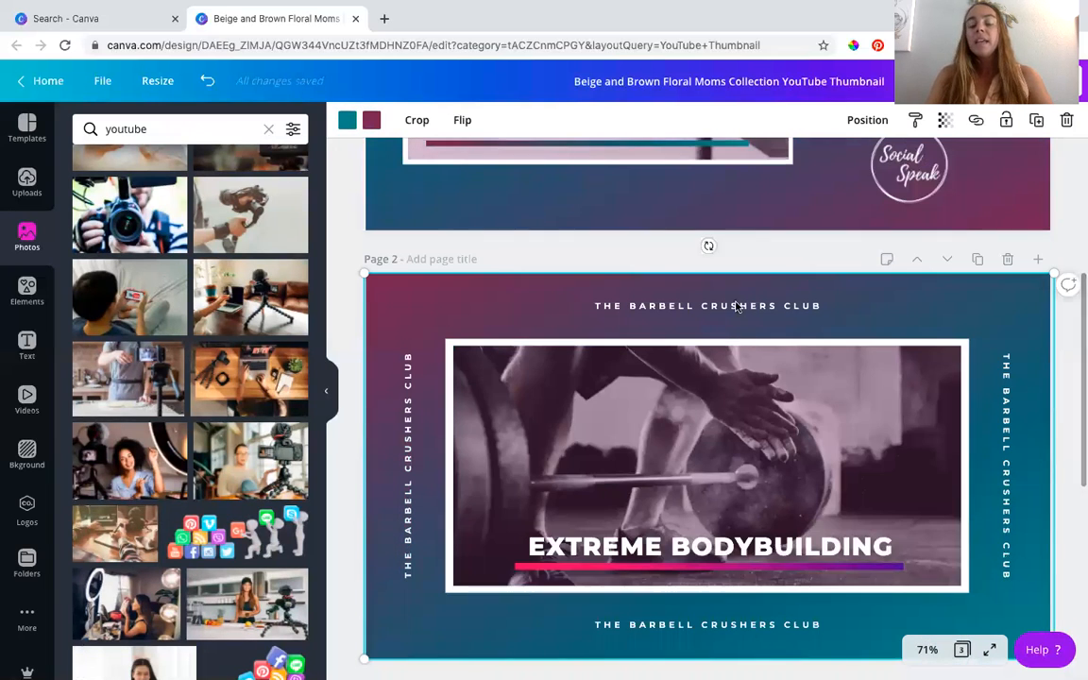
{"action": "left_click", "coordinate": [738, 306]}
{"action": "left_click", "coordinate": [736, 303]}
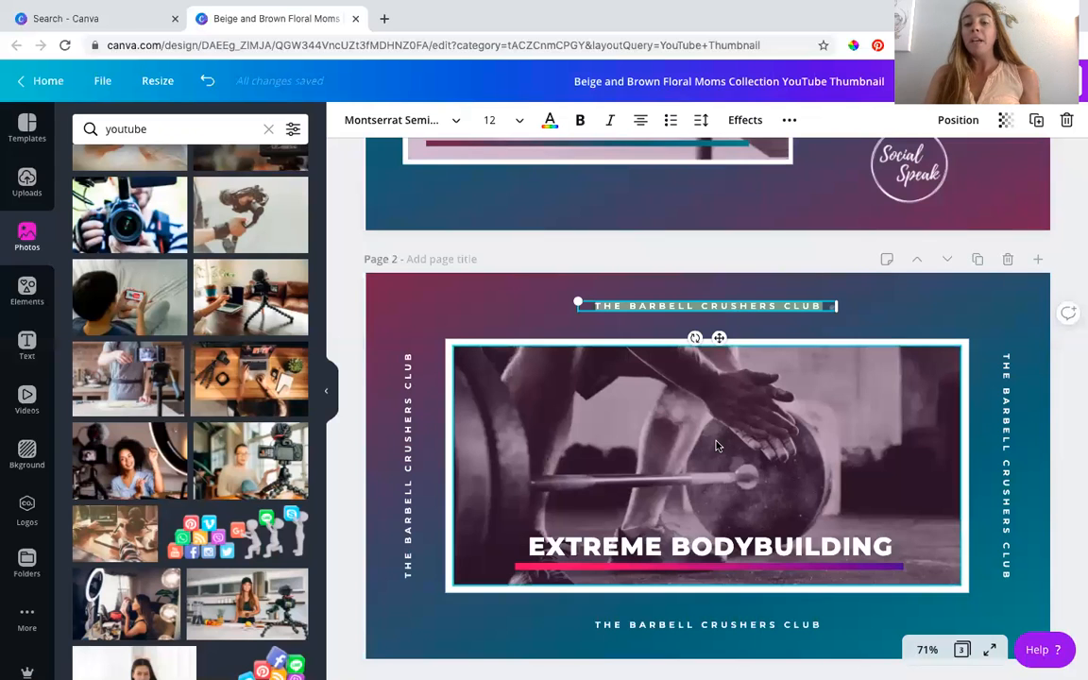
{"action": "scroll", "coordinate": [644, 395], "scroll_direction": "down", "scroll_amount": 2}
{"action": "left_click", "coordinate": [1064, 412]}
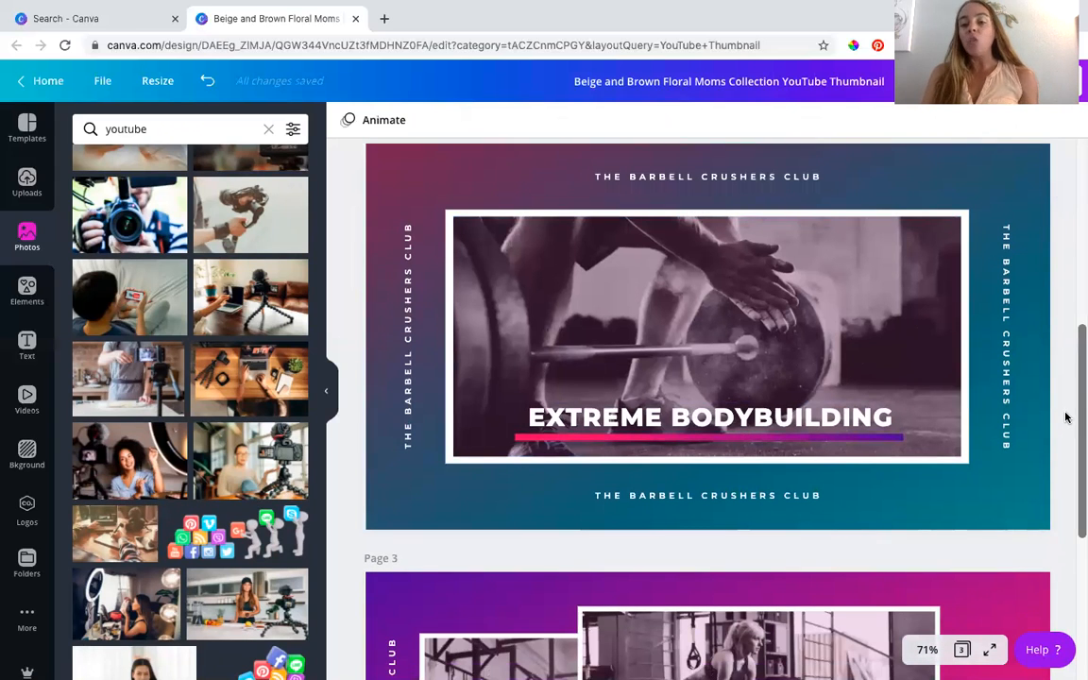
{"action": "scroll", "coordinate": [1065, 418], "scroll_direction": "up", "scroll_amount": 1}
{"action": "scroll", "coordinate": [1065, 418], "scroll_direction": "up", "scroll_amount": 7}
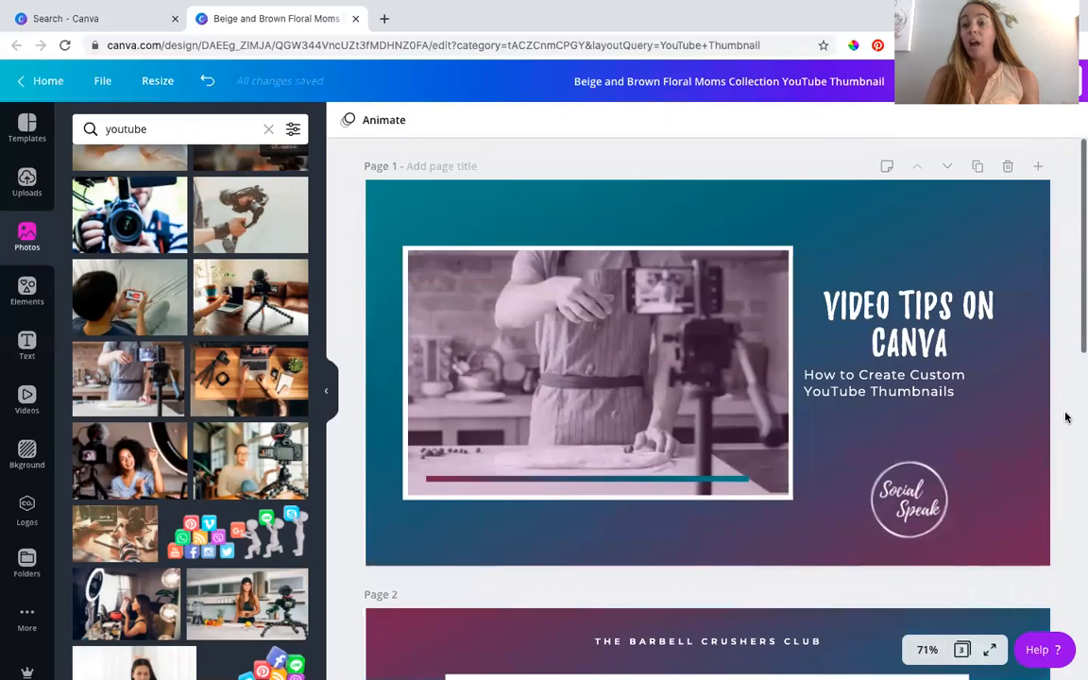
- Preview the Block, Fade, Pan, Rise and Tumble animations on the page 1 thumbnail
{"action": "left_click", "coordinate": [638, 205]}
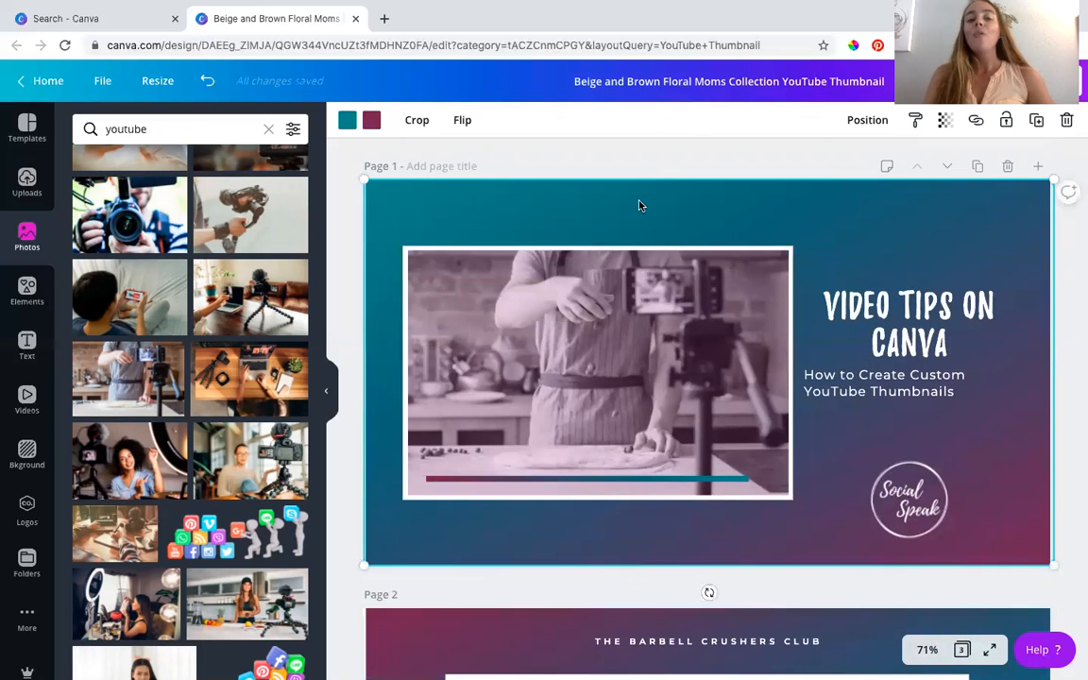
{"action": "left_click", "coordinate": [637, 164]}
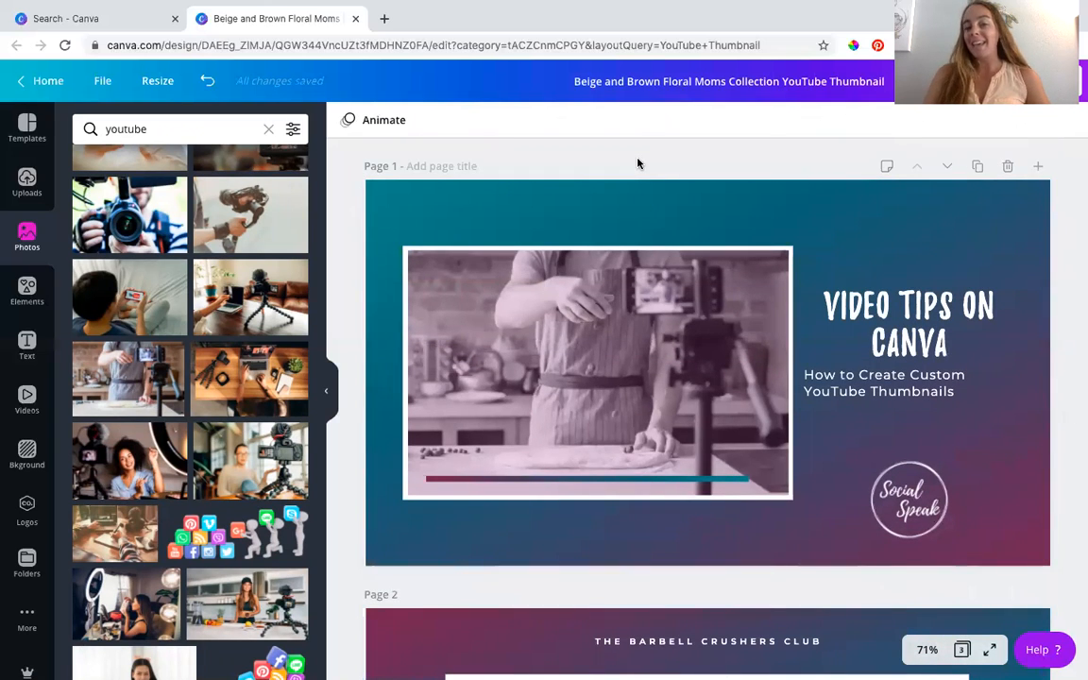
{"action": "left_click", "coordinate": [400, 125]}
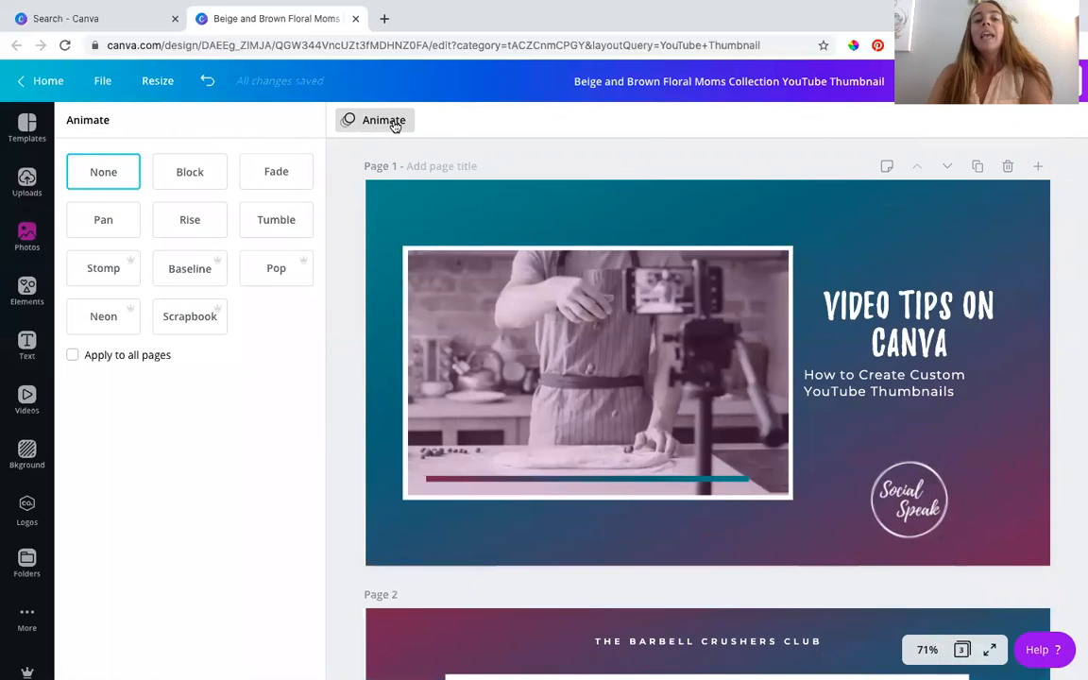
{"action": "left_click", "coordinate": [192, 179]}
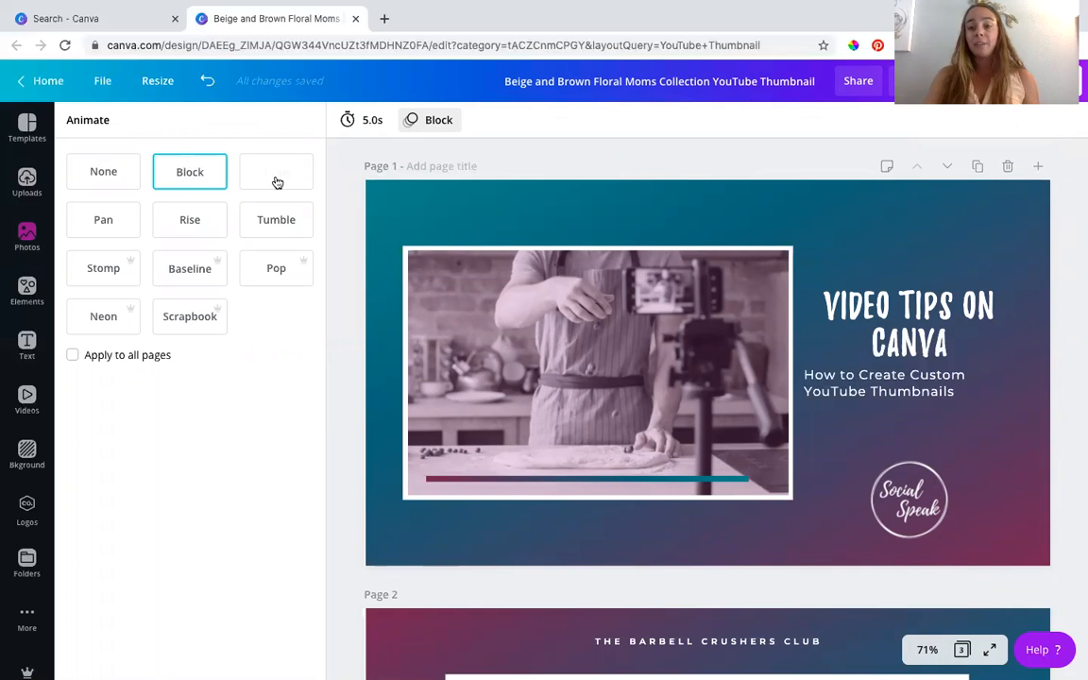
{"action": "left_click", "coordinate": [276, 176]}
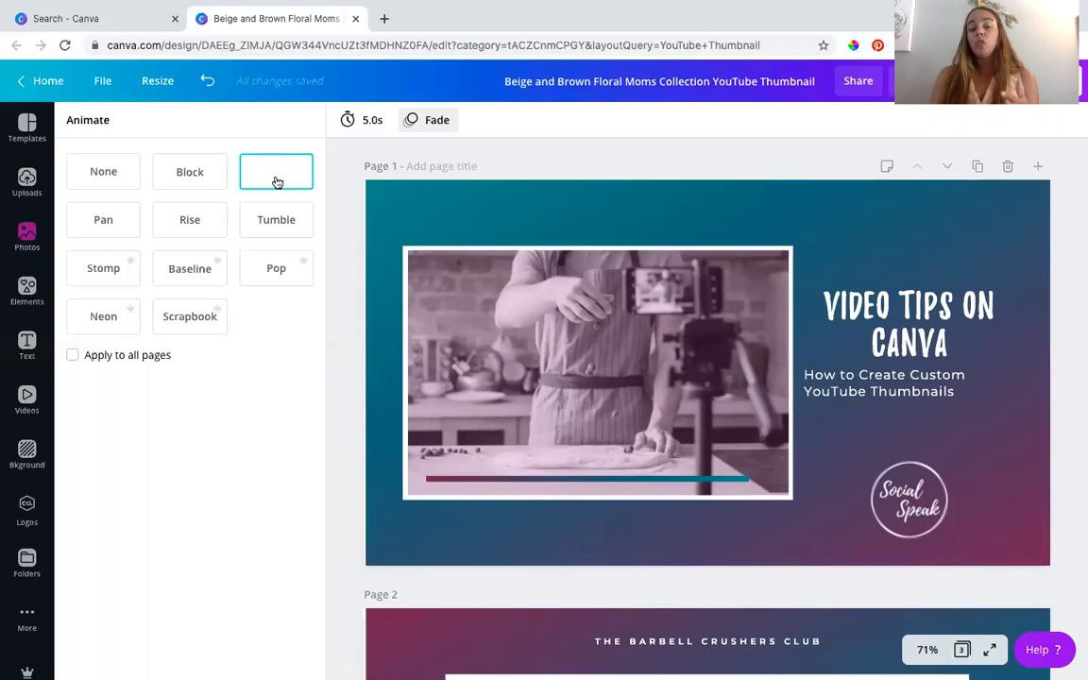
{"action": "left_click", "coordinate": [106, 220]}
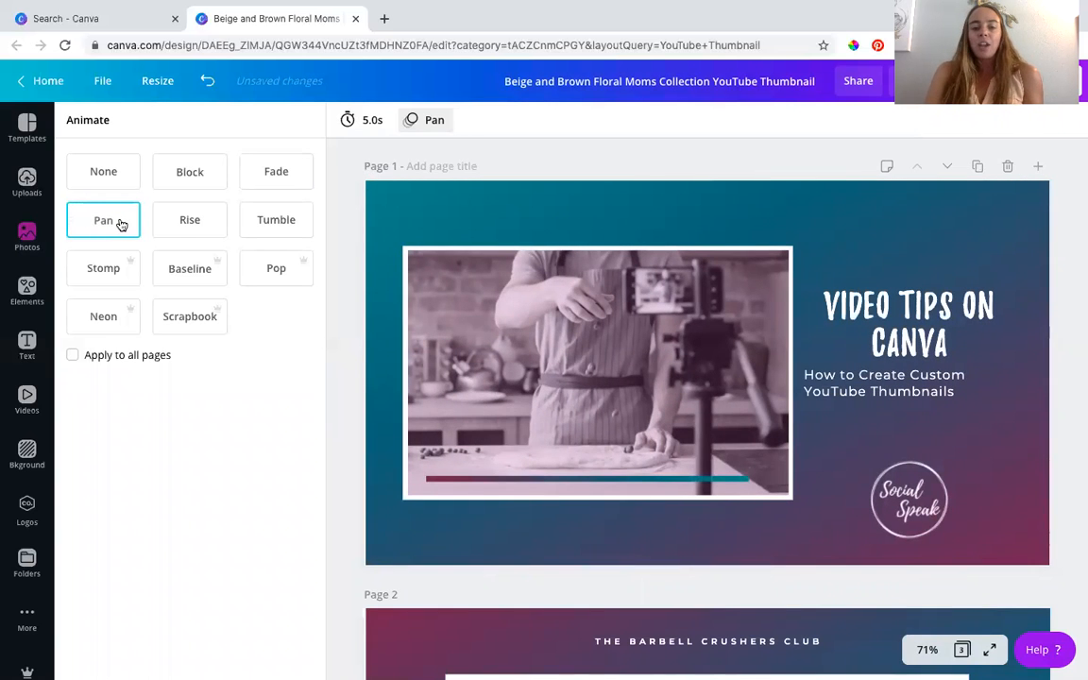
{"action": "left_click", "coordinate": [177, 225]}
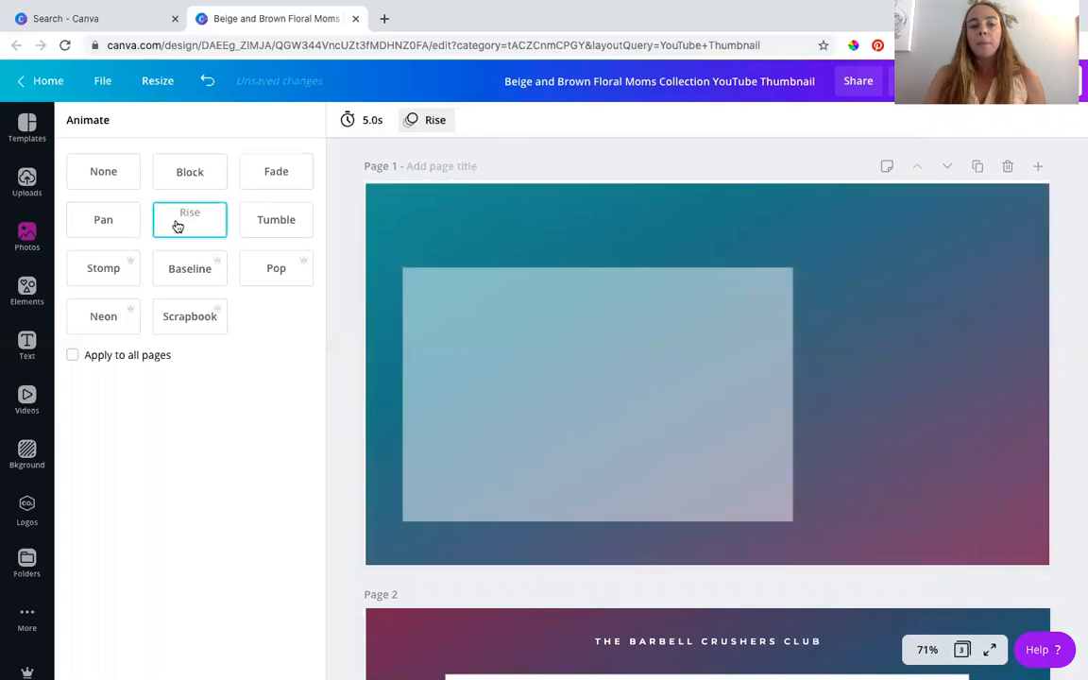
{"action": "left_click", "coordinate": [270, 231]}
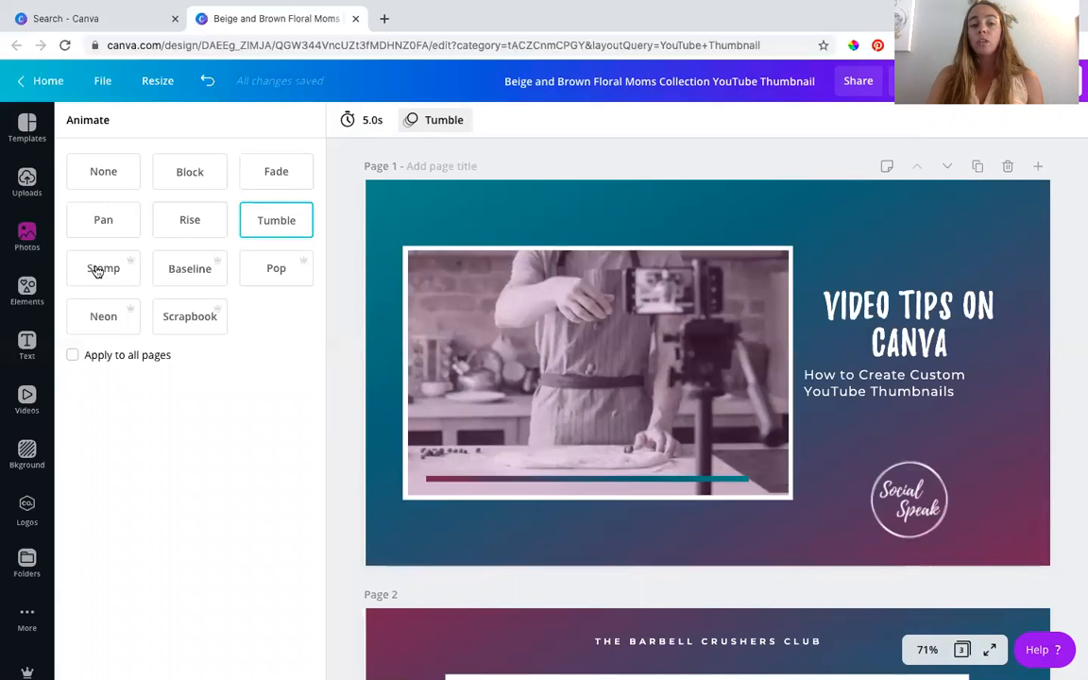
- Try the Stomp, Baseline, Pop and Scrapbook animations on page 1, and settle on Block
{"action": "left_click", "coordinate": [98, 270]}
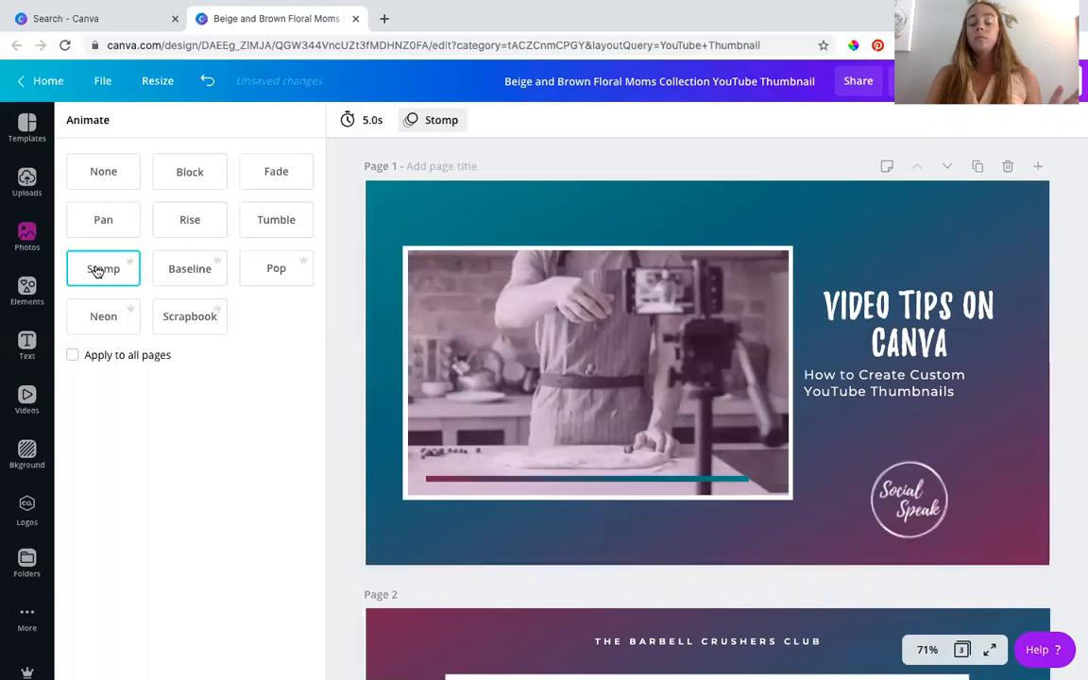
{"action": "left_click", "coordinate": [191, 270]}
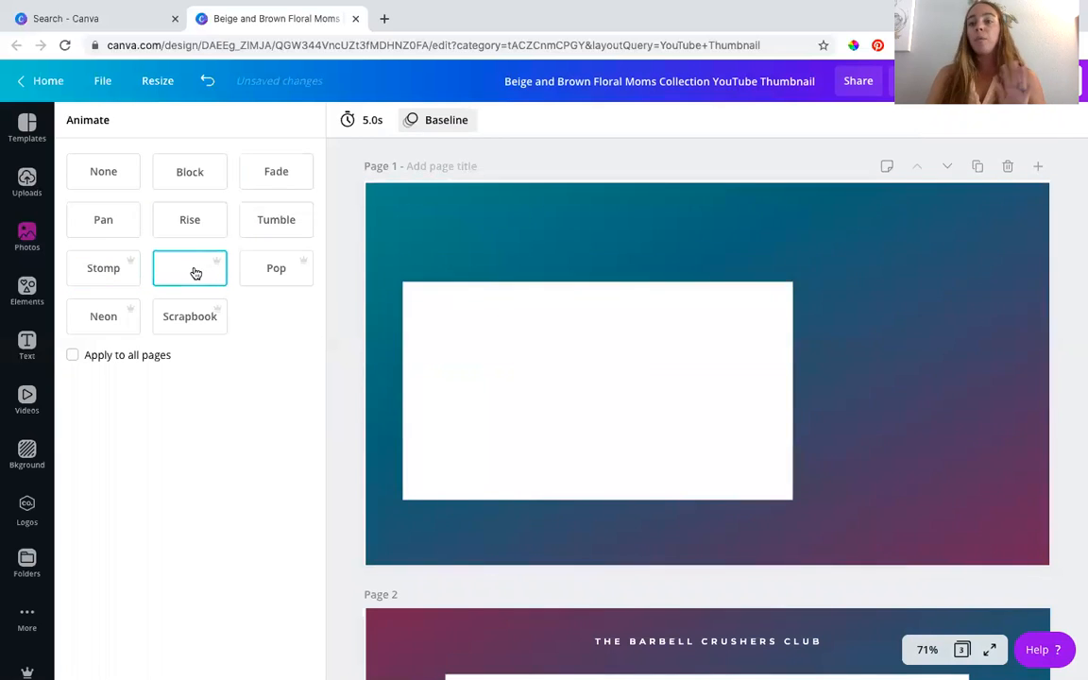
{"action": "left_click", "coordinate": [286, 276]}
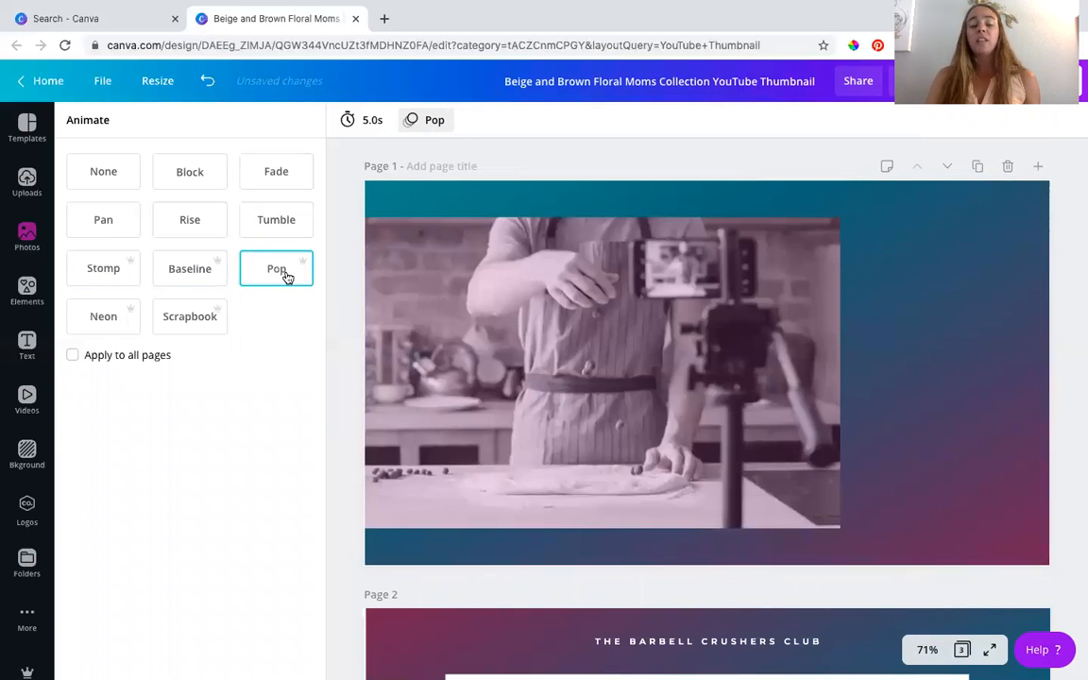
{"action": "left_click", "coordinate": [185, 323]}
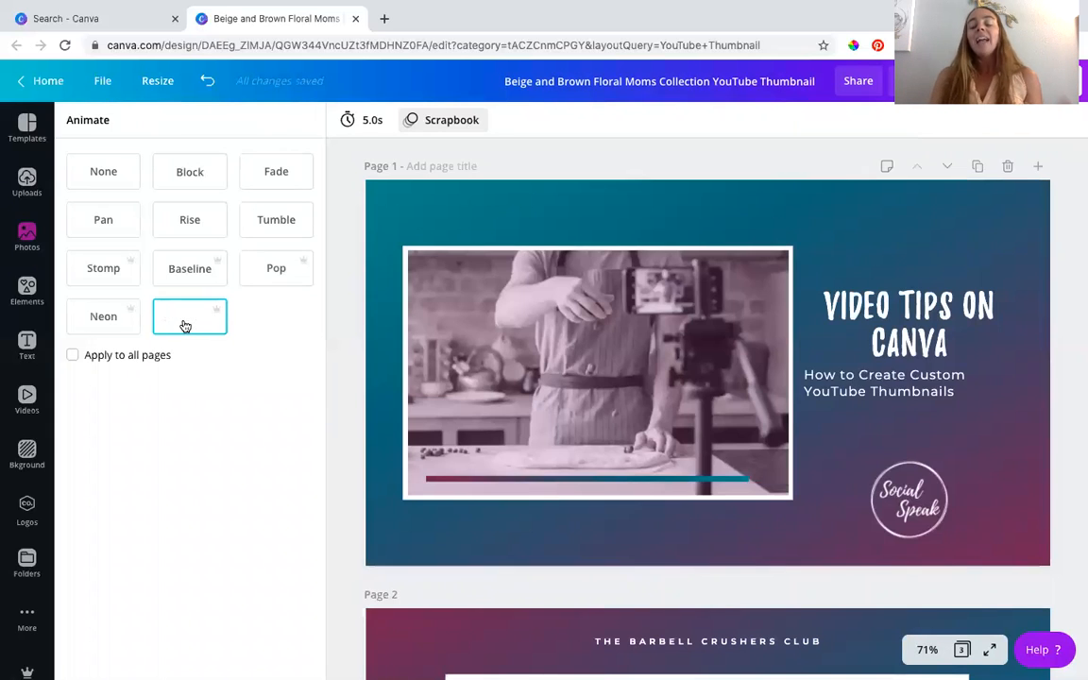
{"action": "left_click", "coordinate": [194, 180]}
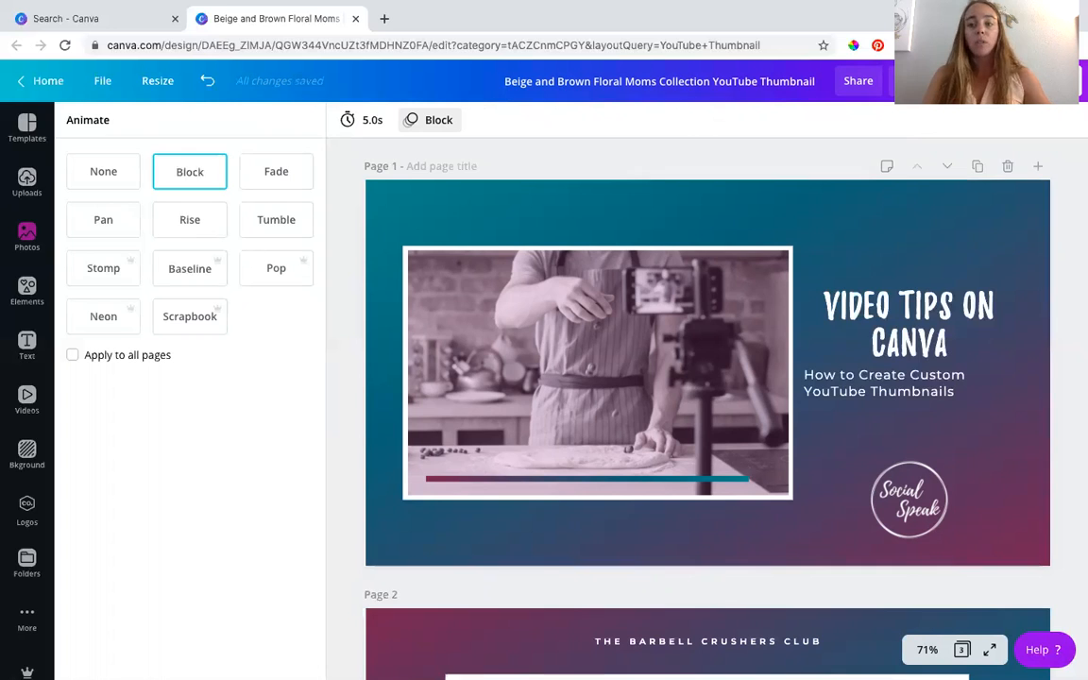
- Download only page 1 as an MP4 Video and return to the design
{"action": "left_click", "coordinate": [992, 80]}
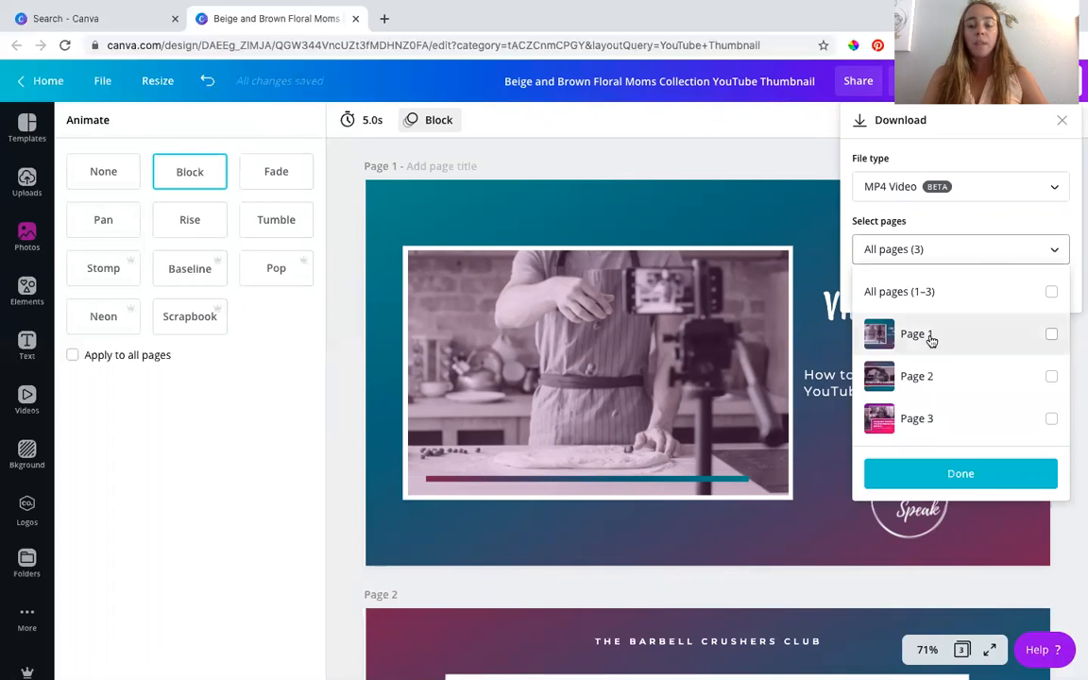
{"action": "left_click", "coordinate": [931, 339]}
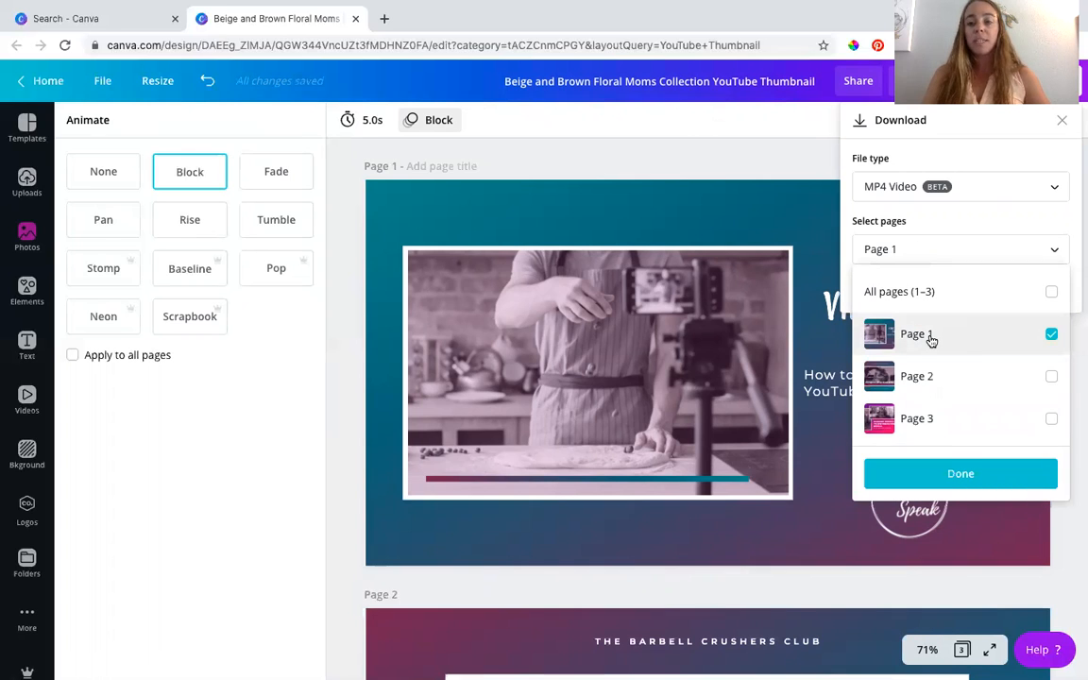
{"action": "left_click", "coordinate": [968, 192]}
{"action": "left_click", "coordinate": [969, 192]}
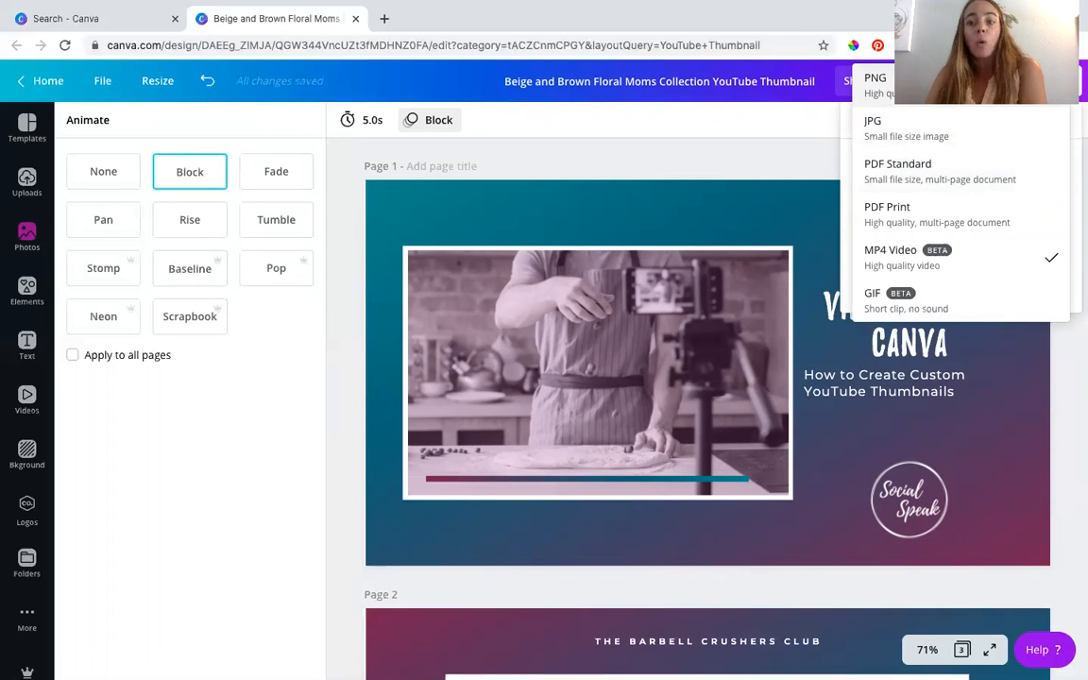
{"action": "left_click", "coordinate": [924, 267]}
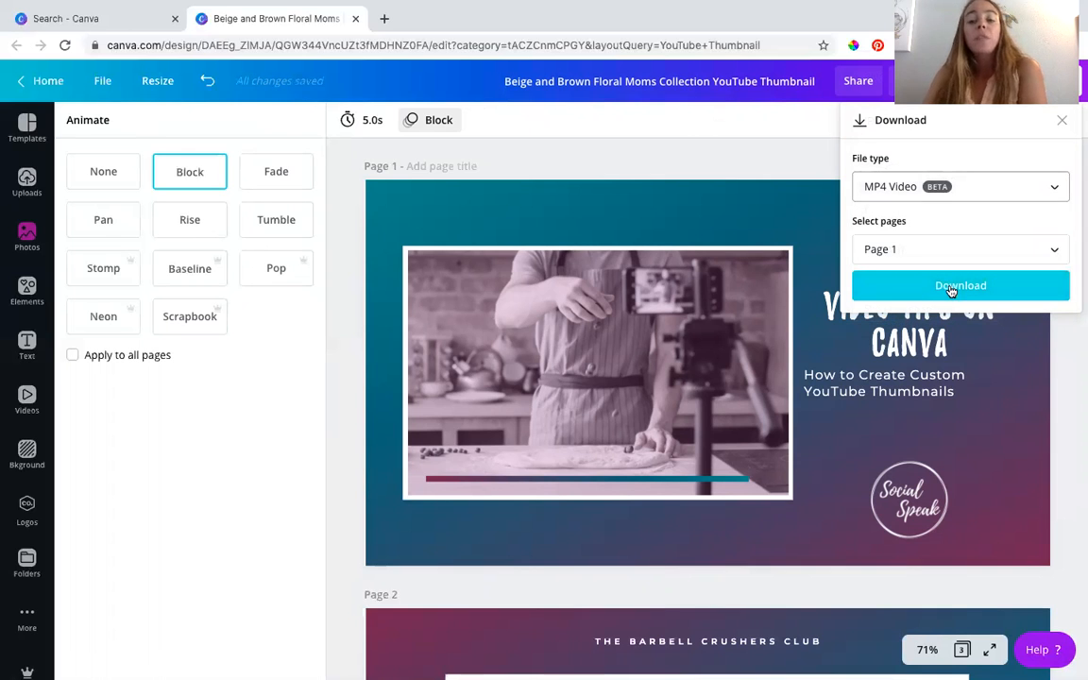
{"action": "left_click", "coordinate": [951, 290]}
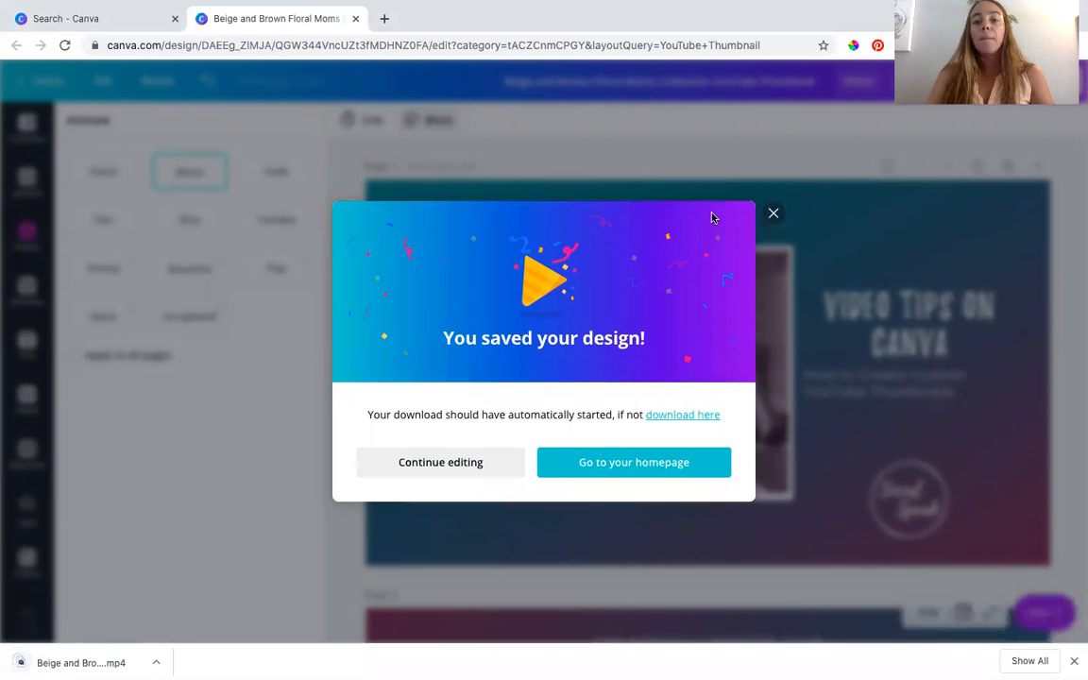
{"action": "left_click", "coordinate": [771, 213]}
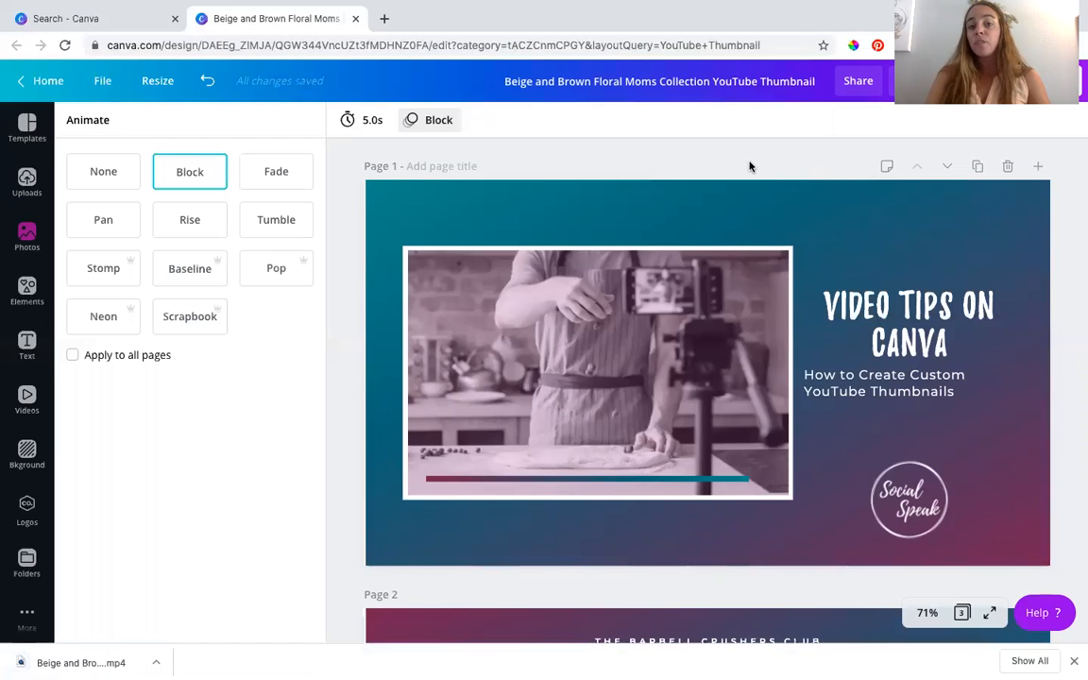
{"action": "scroll", "coordinate": [729, 230], "scroll_direction": "down", "scroll_amount": 3}
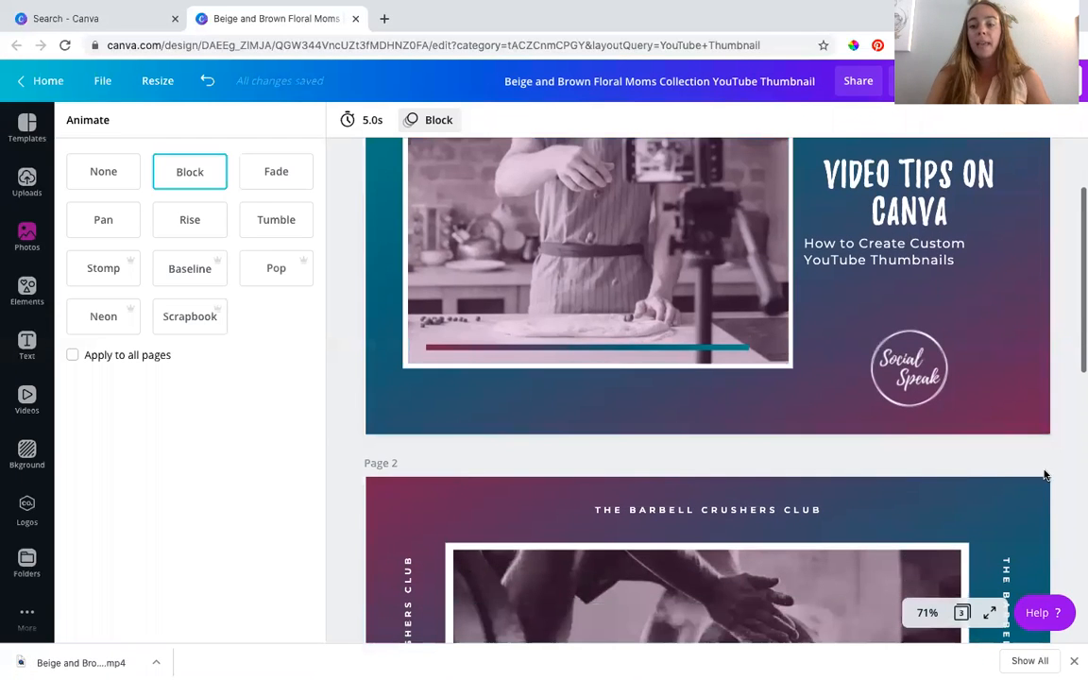
{"action": "scroll", "coordinate": [804, 342], "scroll_direction": "down", "scroll_amount": 6}
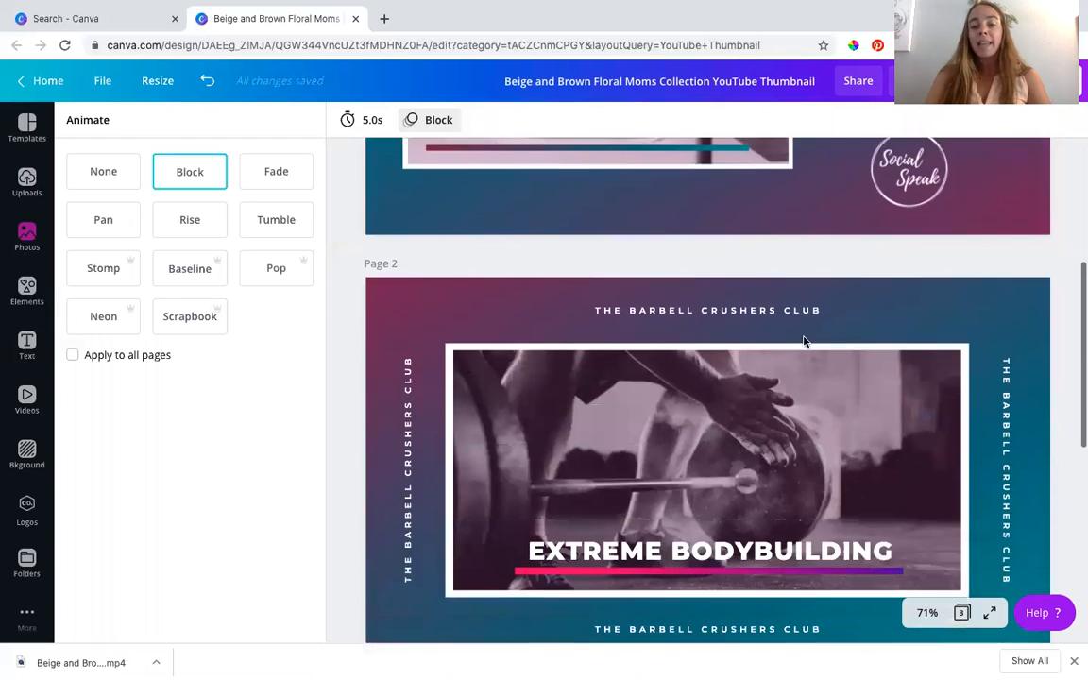
{"action": "scroll", "coordinate": [720, 337], "scroll_direction": "down", "scroll_amount": 1}
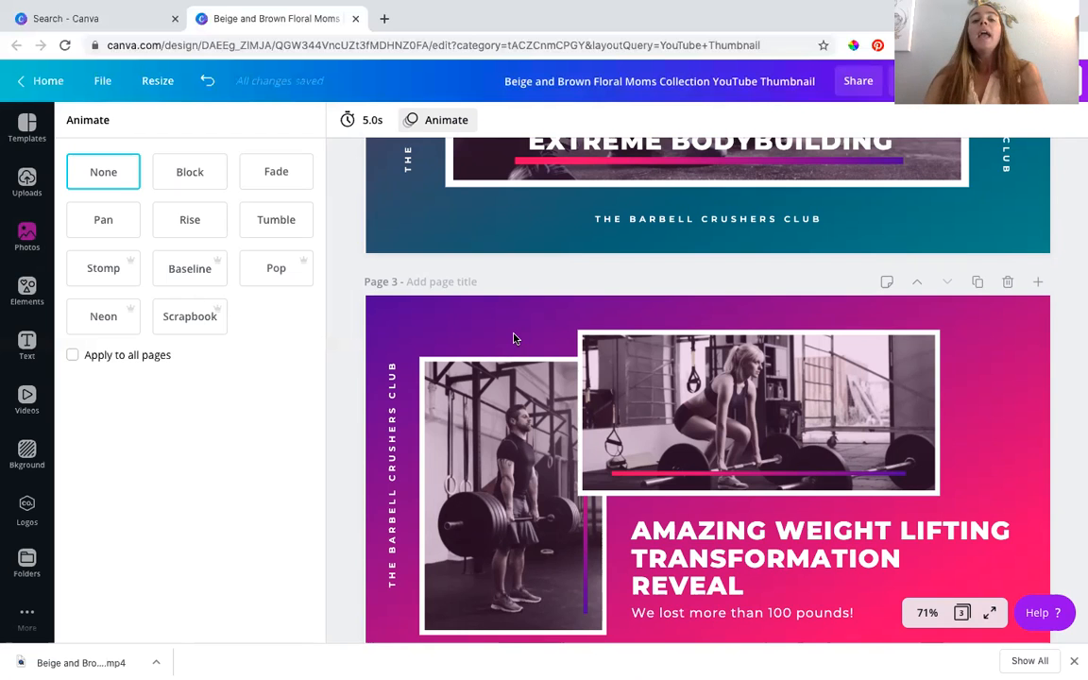
{"action": "scroll", "coordinate": [514, 338], "scroll_direction": "up", "scroll_amount": 5}
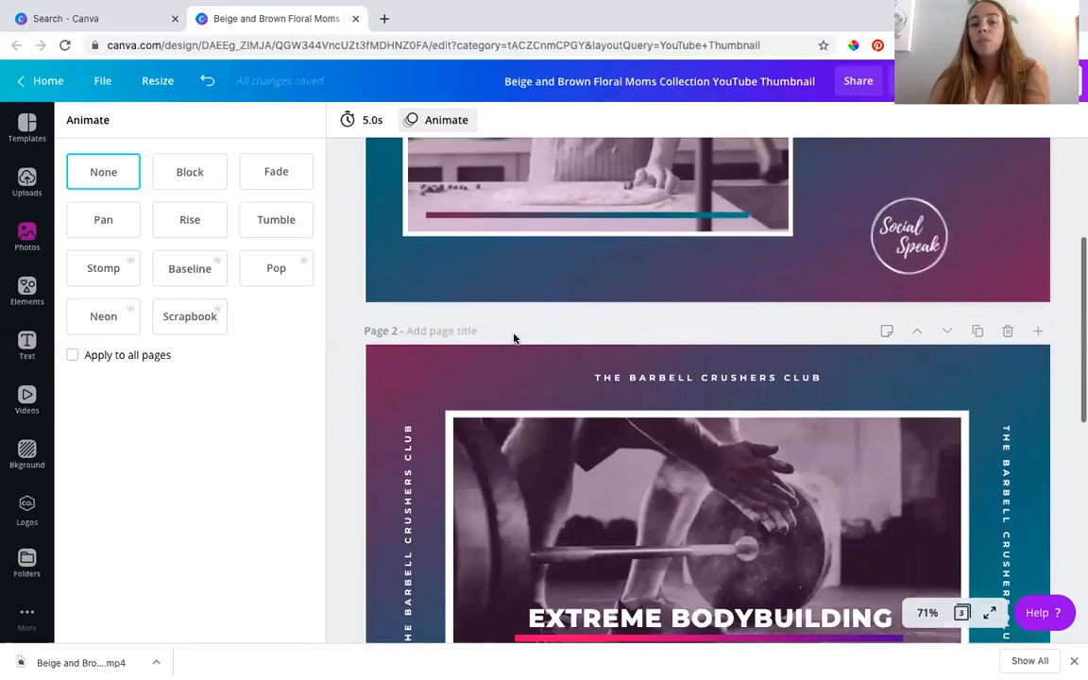
{"action": "scroll", "coordinate": [514, 338], "scroll_direction": "up", "scroll_amount": 3}
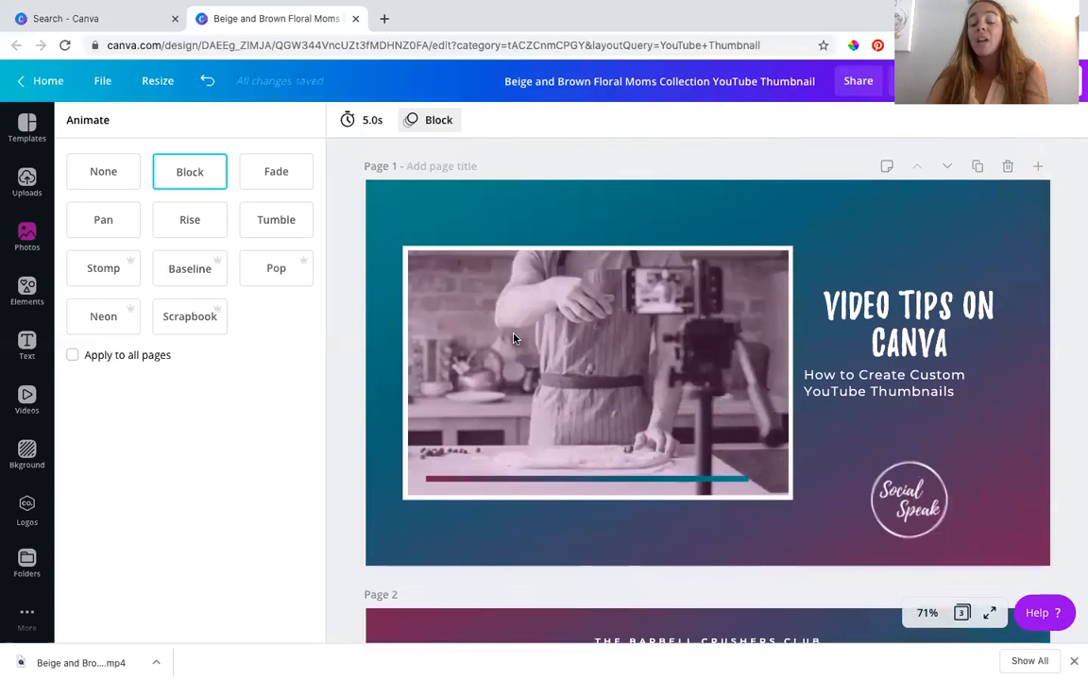